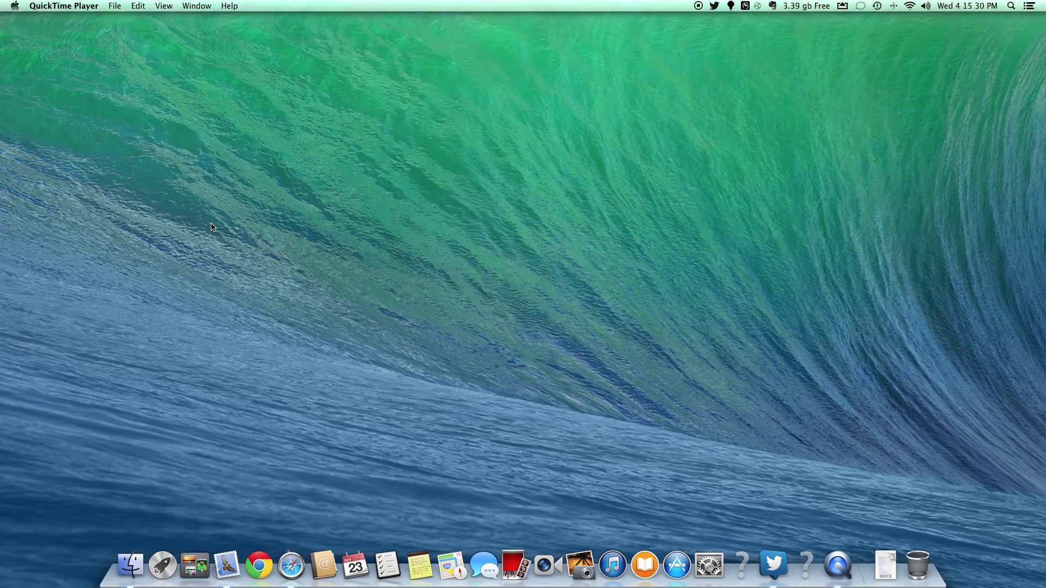
Step: Launch iMovie from the Launchpad app grid
click(163, 561)
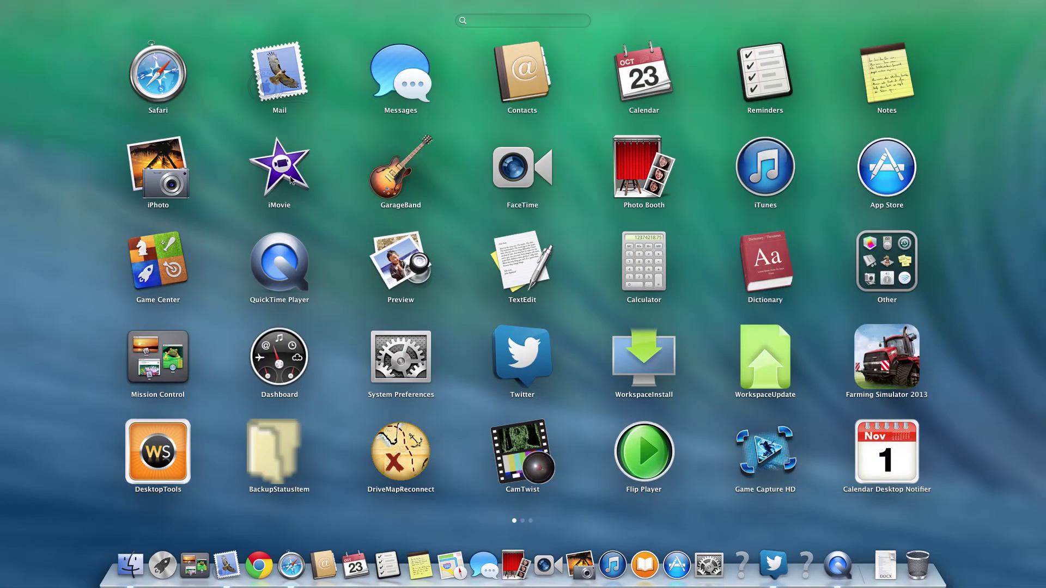
click(282, 163)
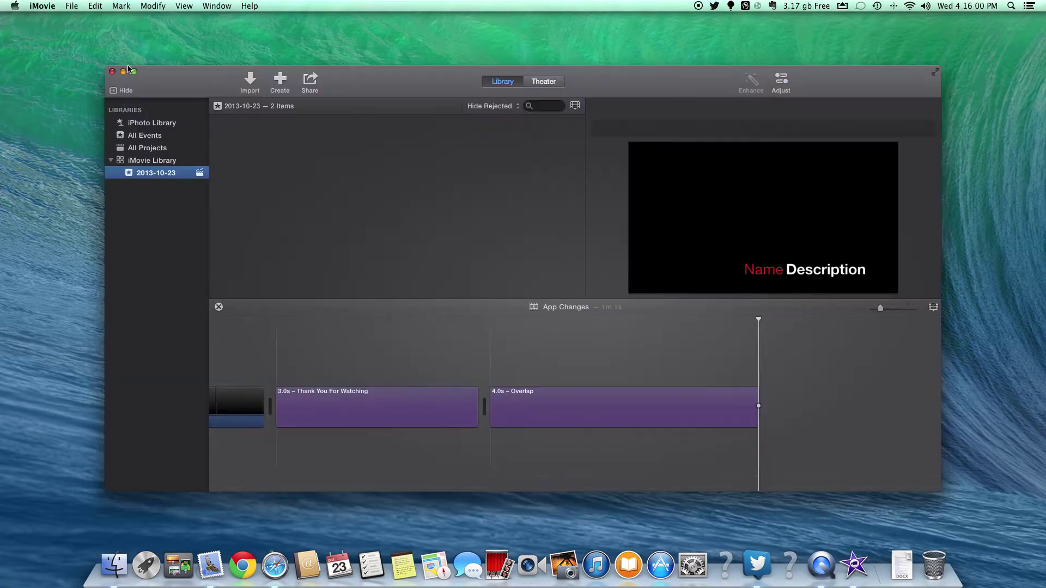
Step: Select the first clip of the 2013-10-23 event and switch iMovie to full screen
click(71, 6)
click(334, 124)
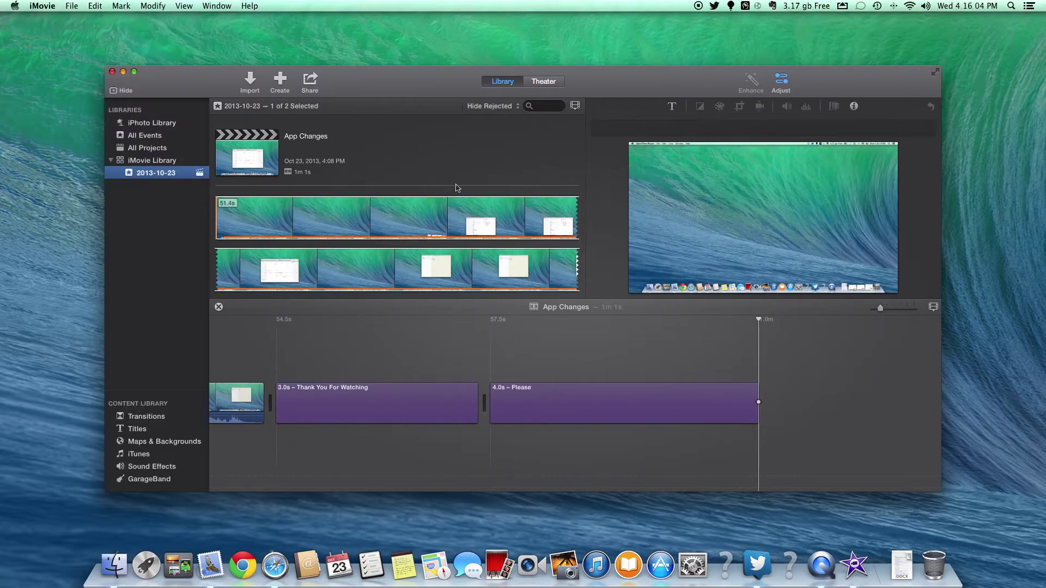
click(509, 205)
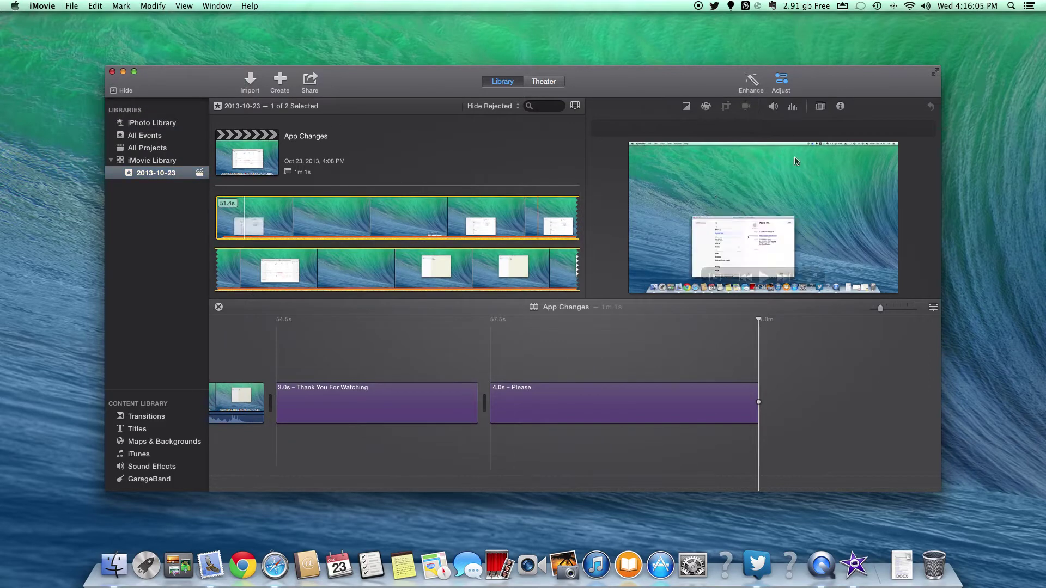
click(935, 73)
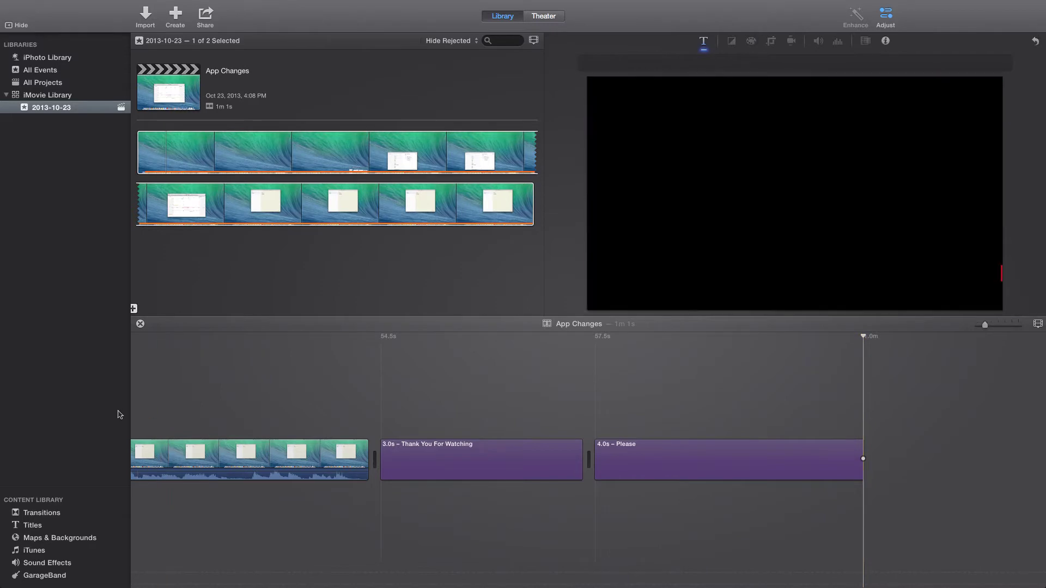
Step: Scroll through the App Changes timeline to review its titles, then show the Transitions collection
scroll(141, 455, left, 10)
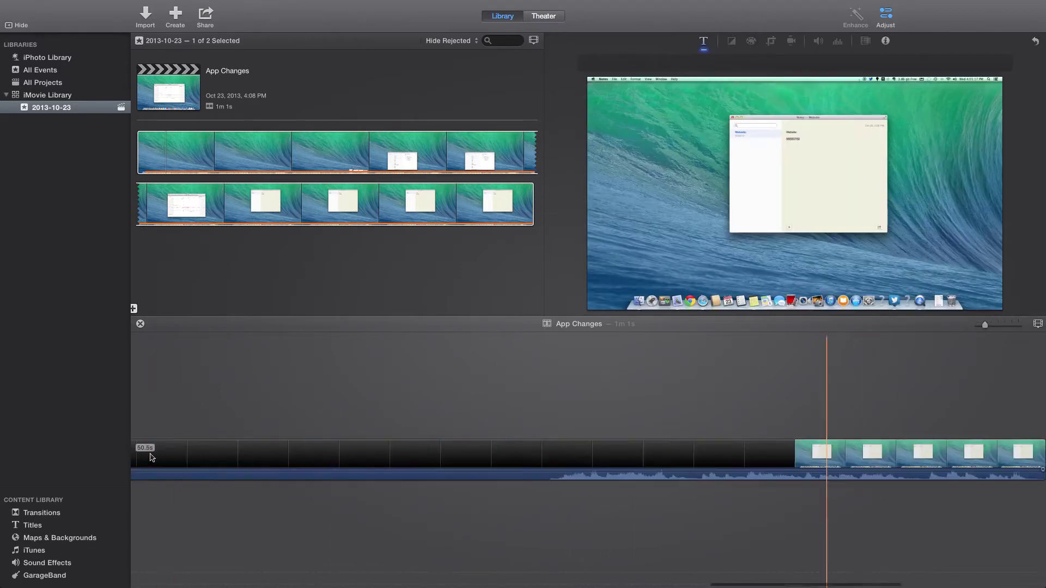
scroll(151, 458, left, 15)
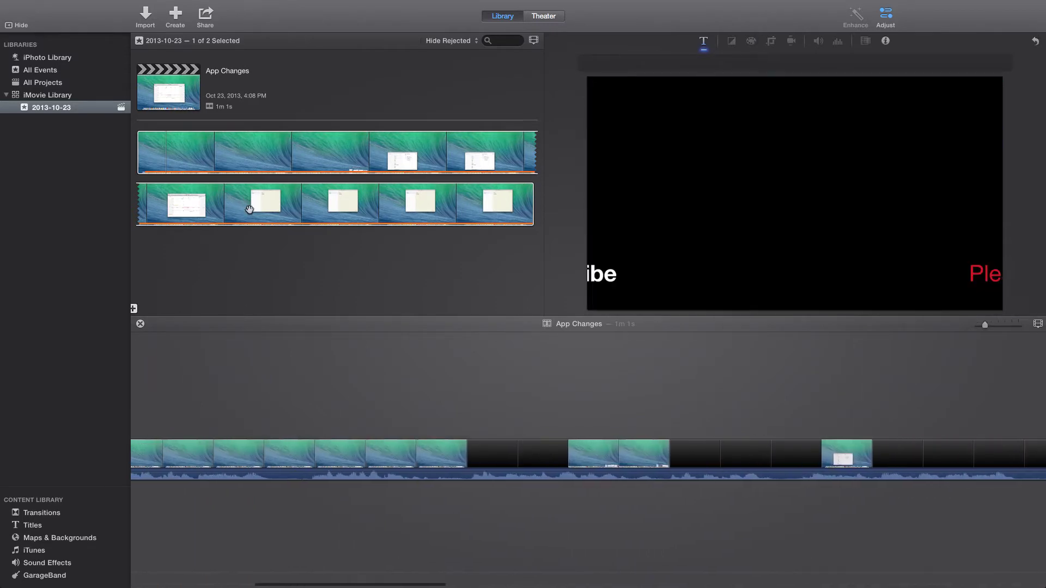
scroll(285, 377, right, 20)
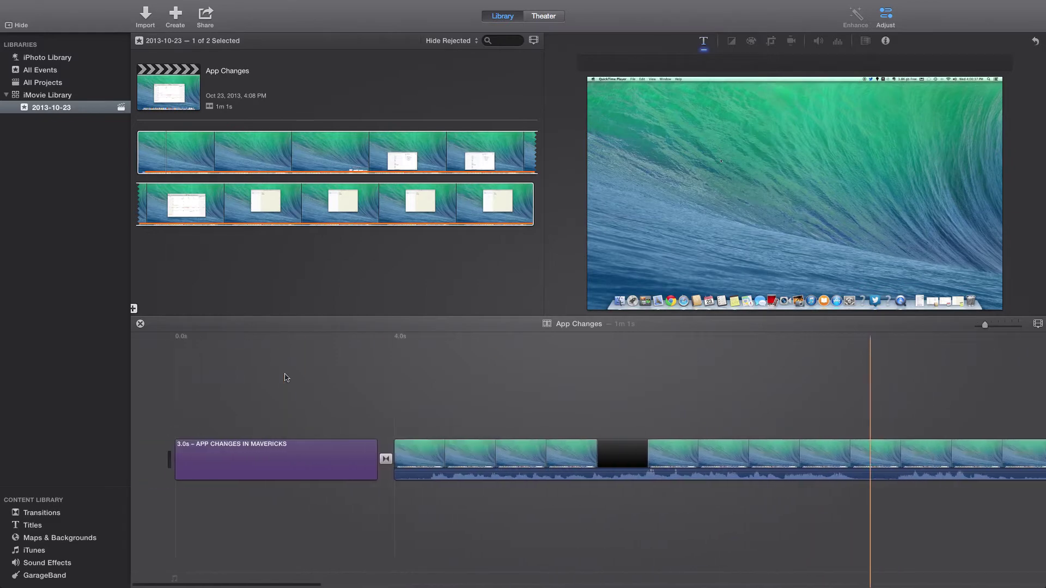
scroll(591, 425, right, 2)
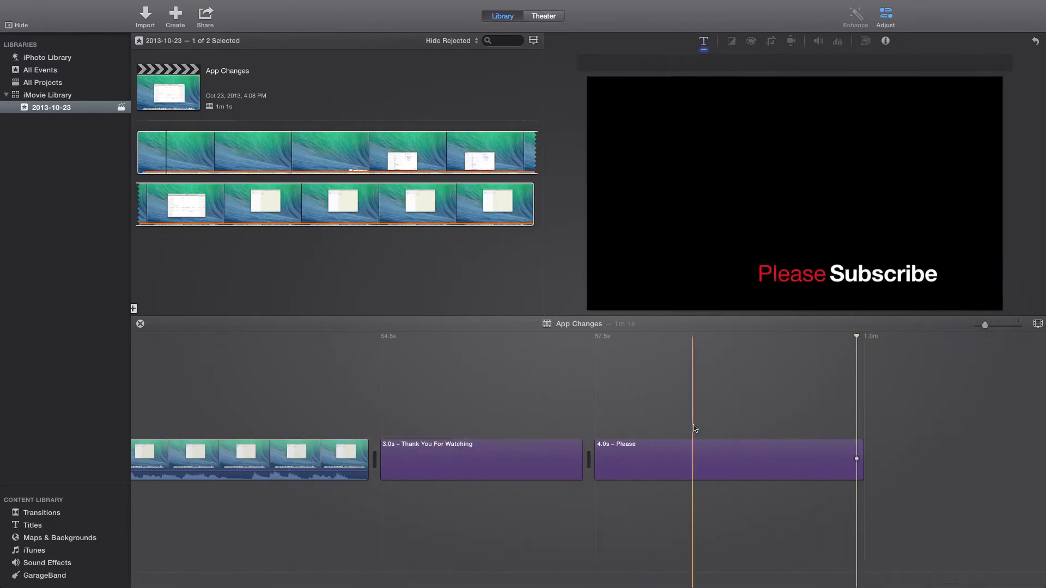
scroll(693, 428, left, 15)
scroll(694, 428, up, 3)
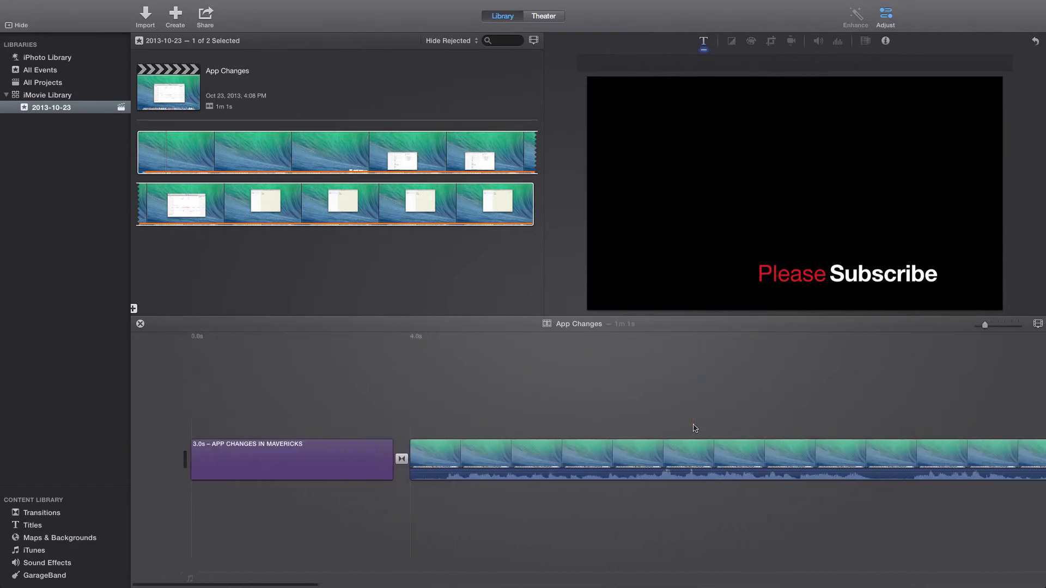
click(47, 512)
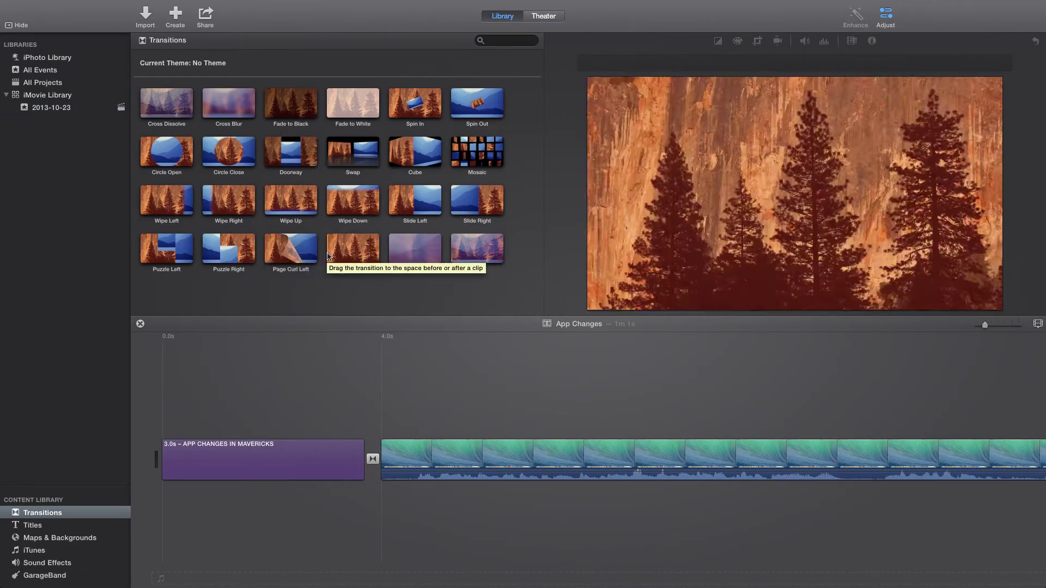
click(209, 254)
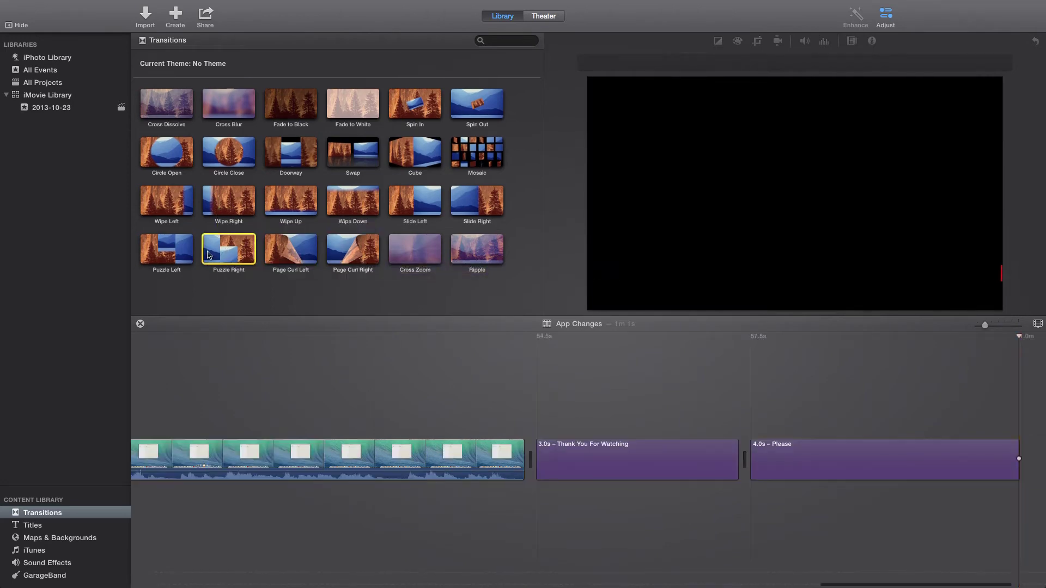
key(space)
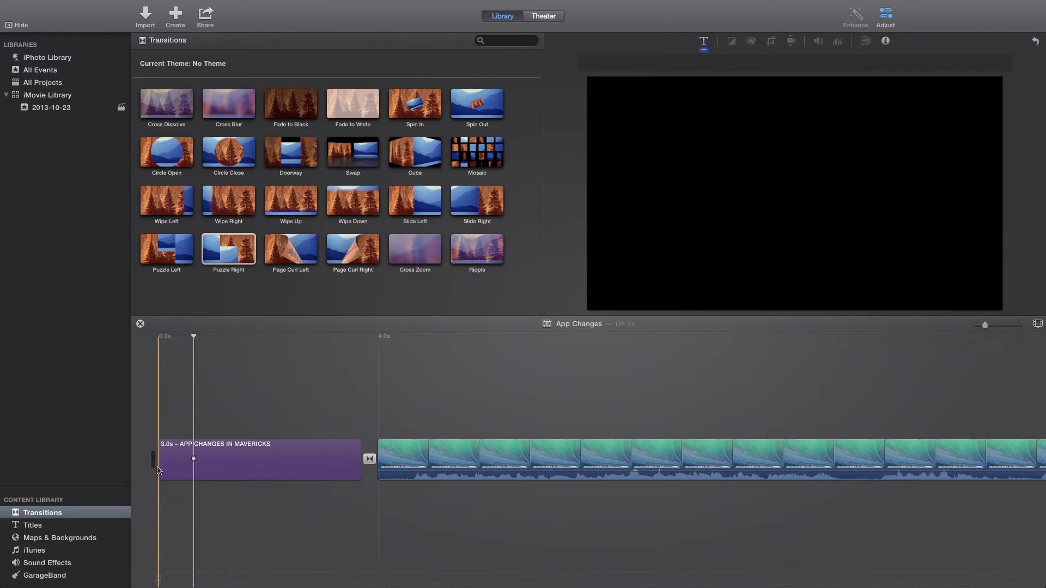
key(space)
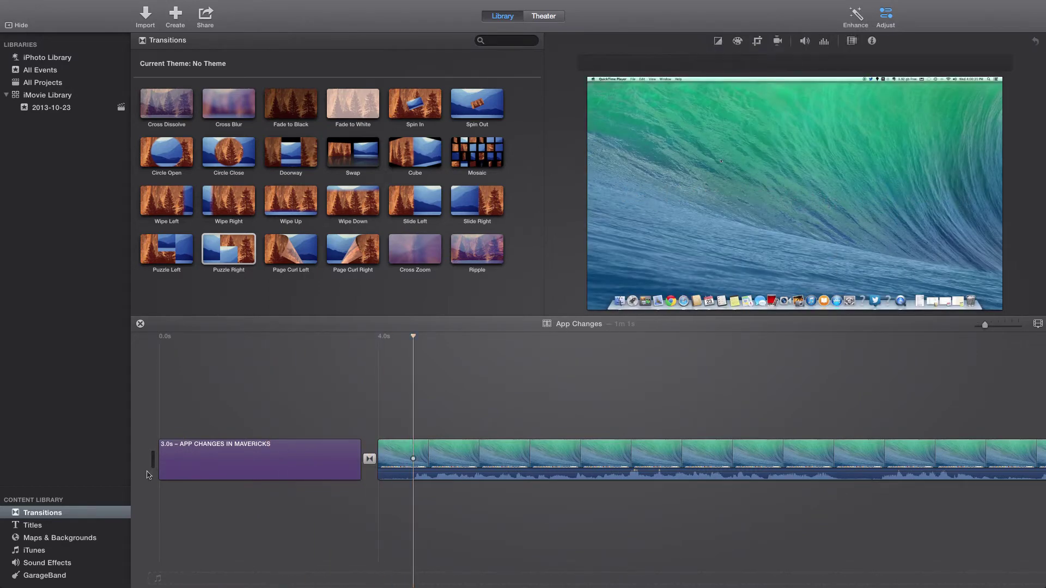
Step: Preview Blue Marble Map in Maps & Backgrounds, then browse Transitions, Sound Effects and All Events
click(65, 538)
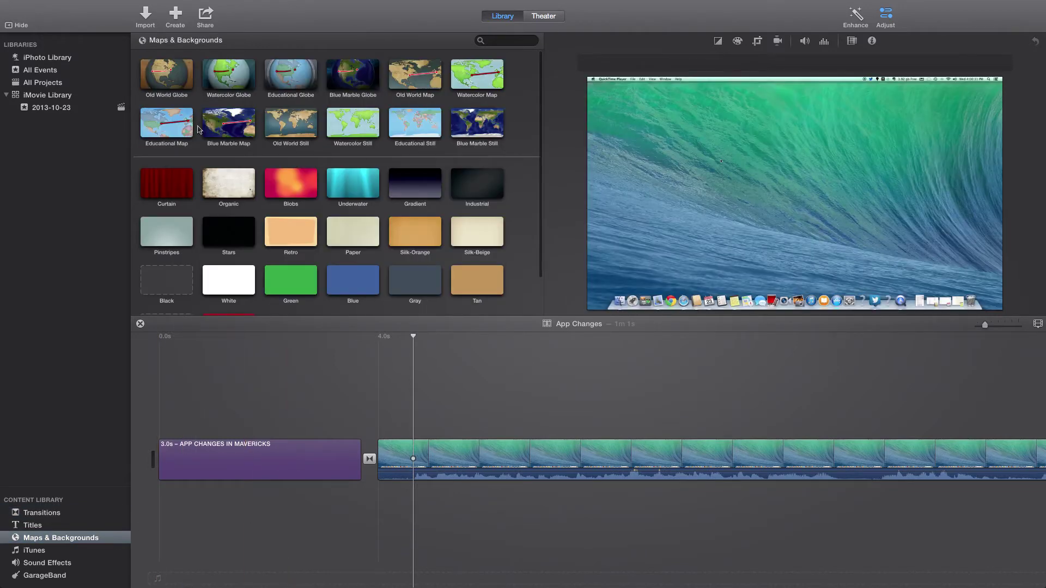
click(225, 126)
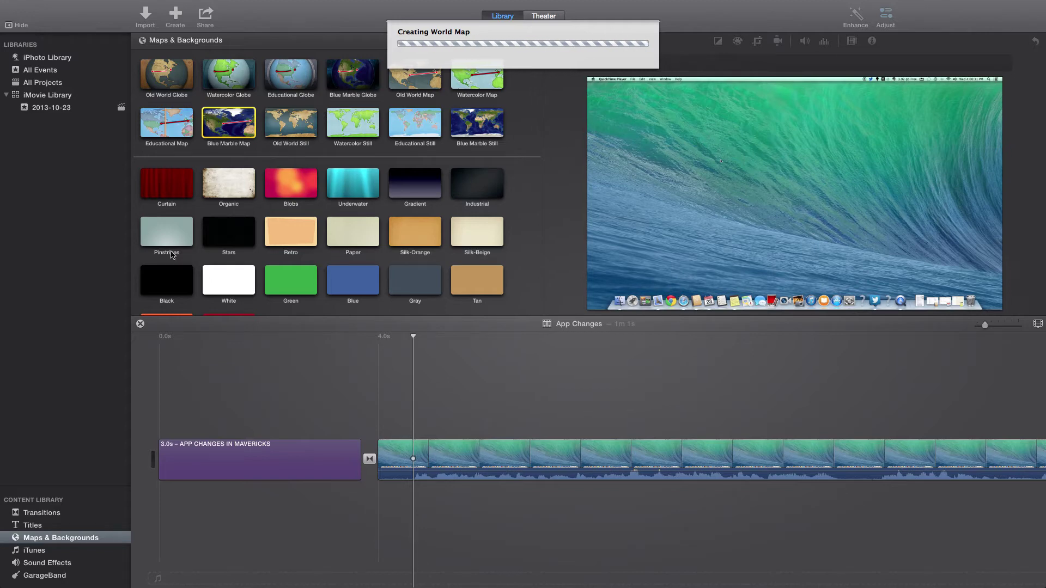
click(55, 515)
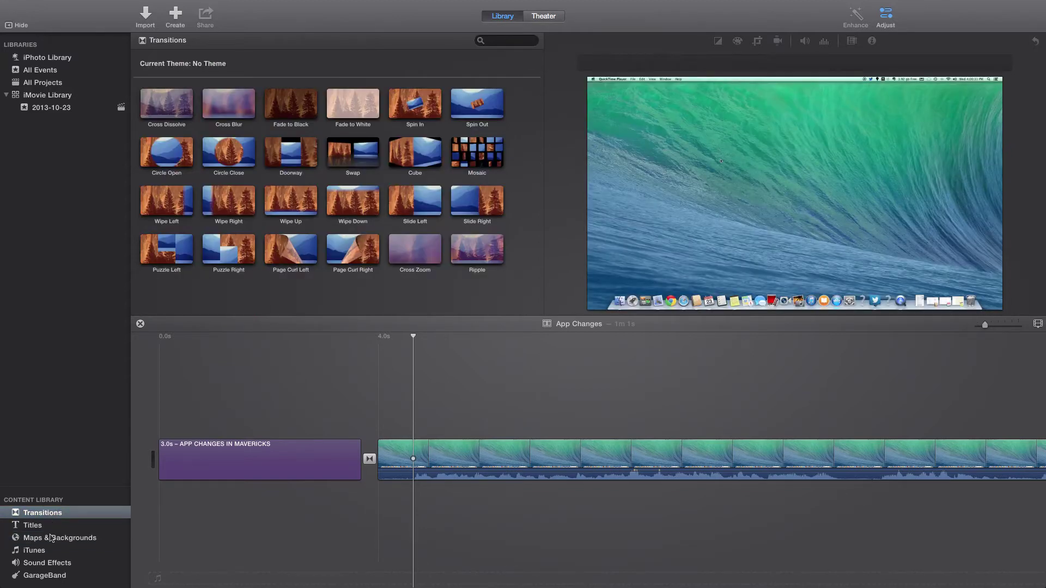
click(49, 563)
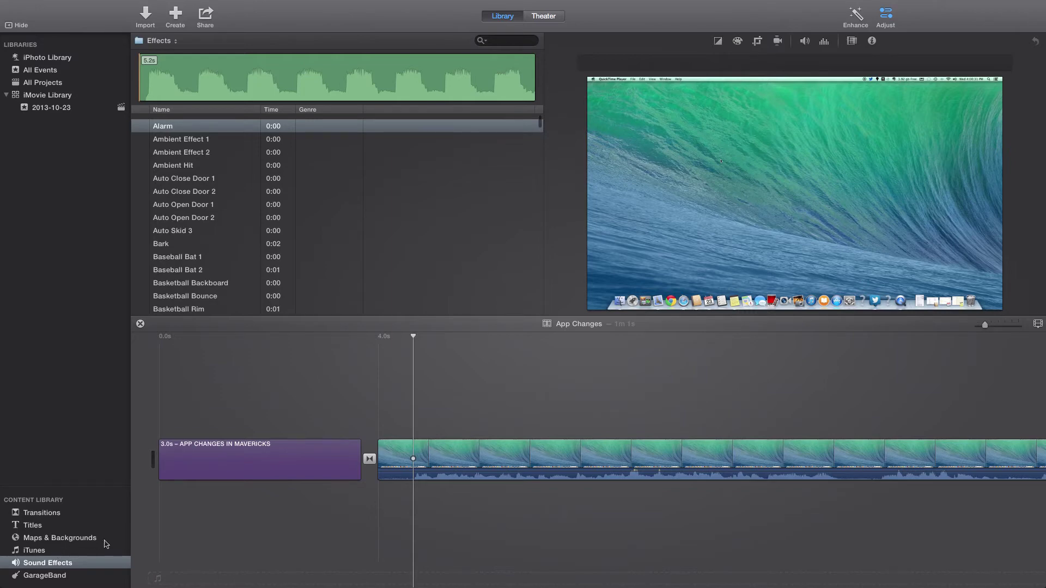
click(53, 74)
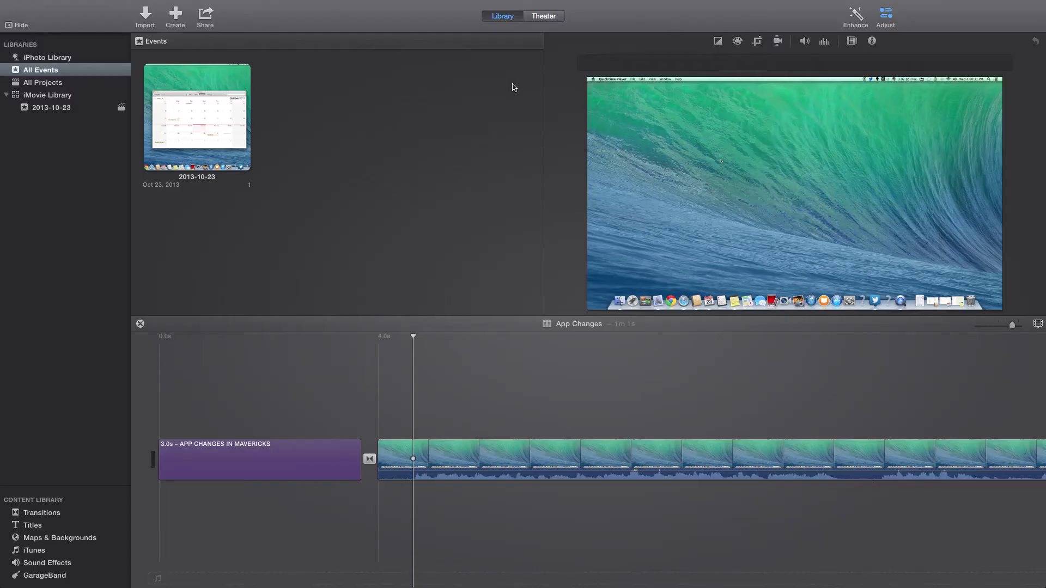
click(206, 16)
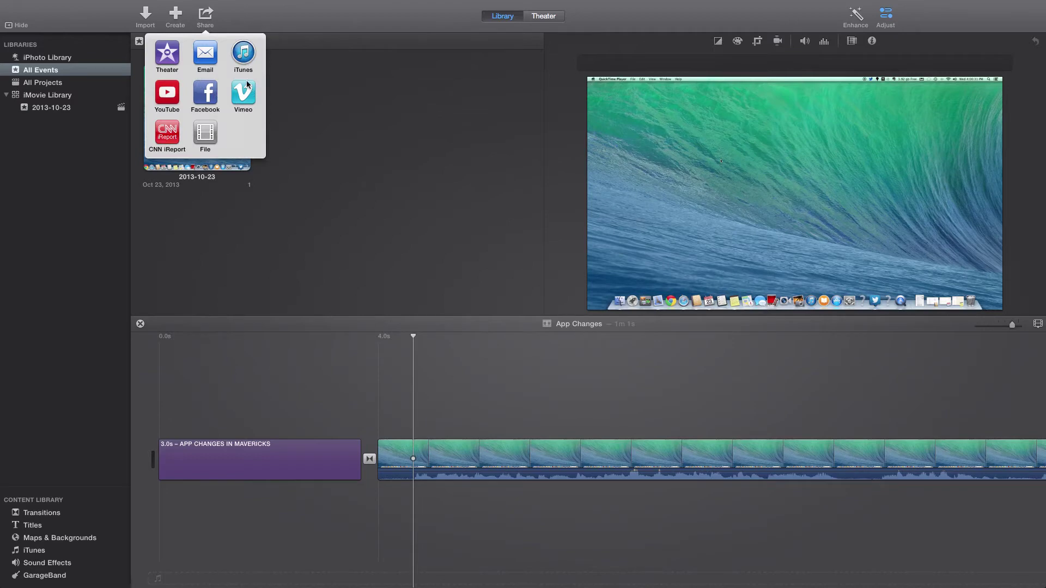
click(207, 135)
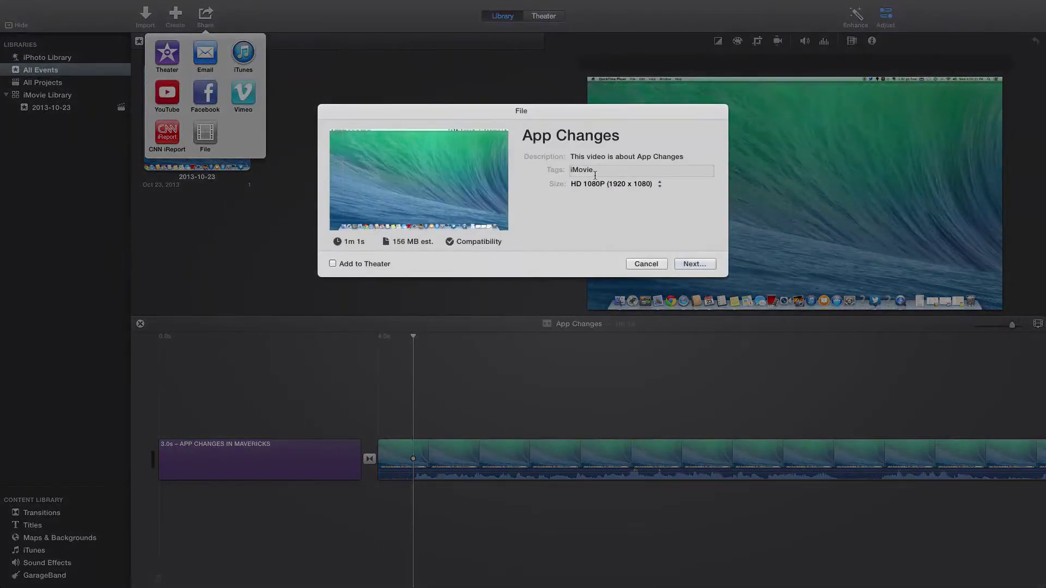
click(598, 172)
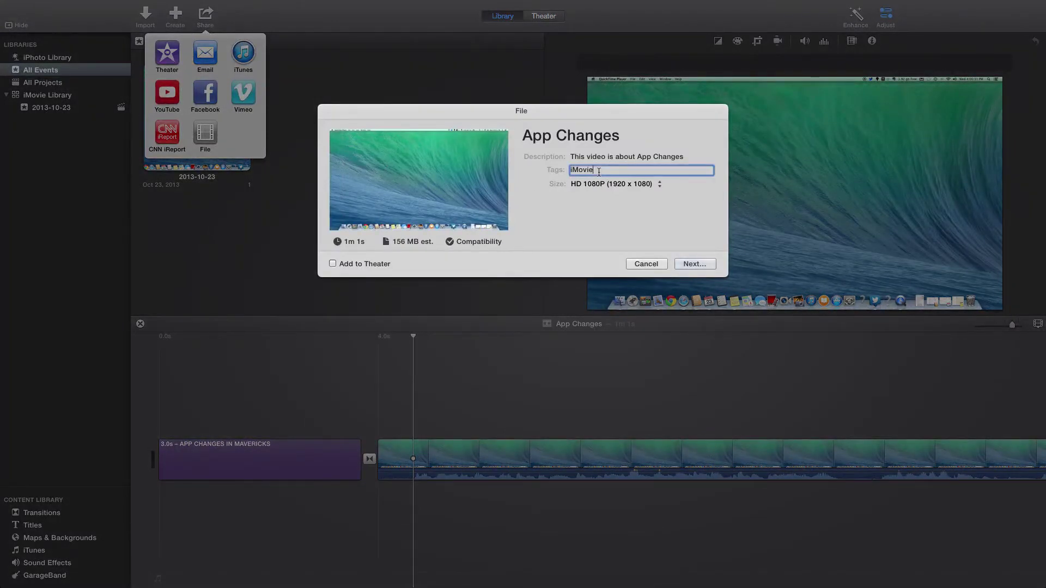
text(We)
key(BackSpace)
key(BackSpace)
key(BackSpace)
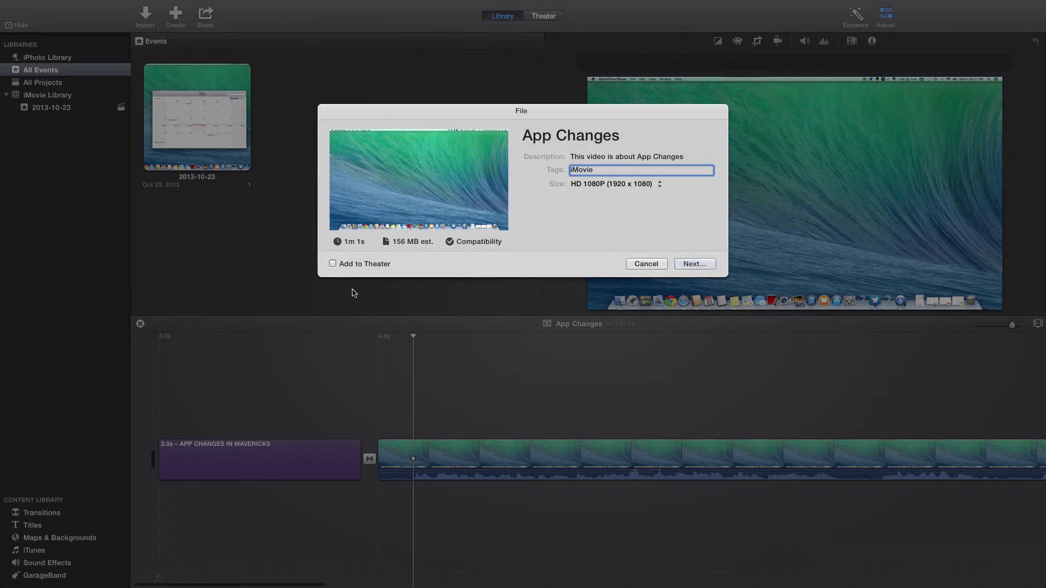
click(657, 264)
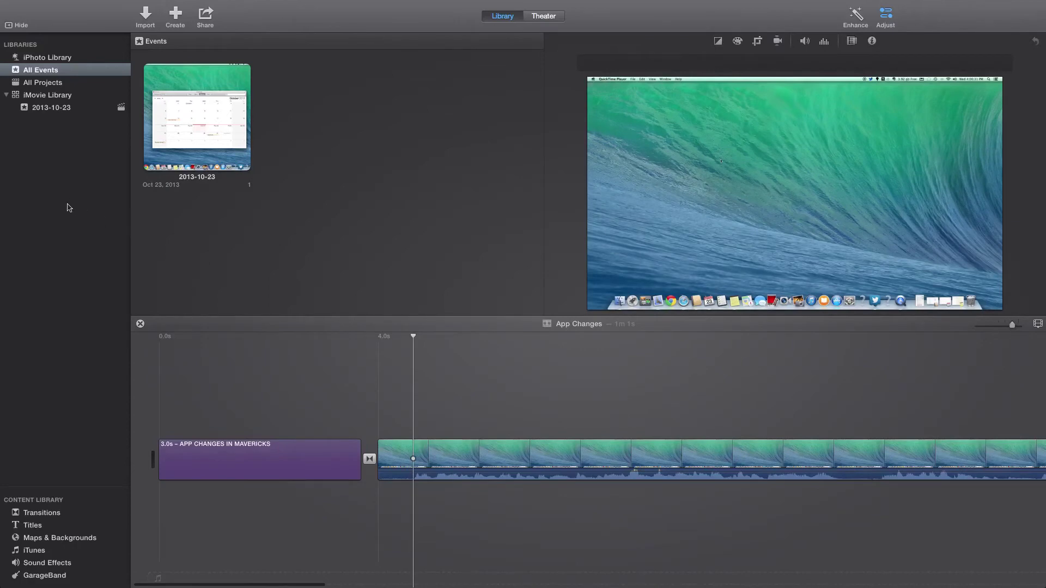
Step: Glance at the Create new-project options, then open the 2013-10-23 event
click(175, 25)
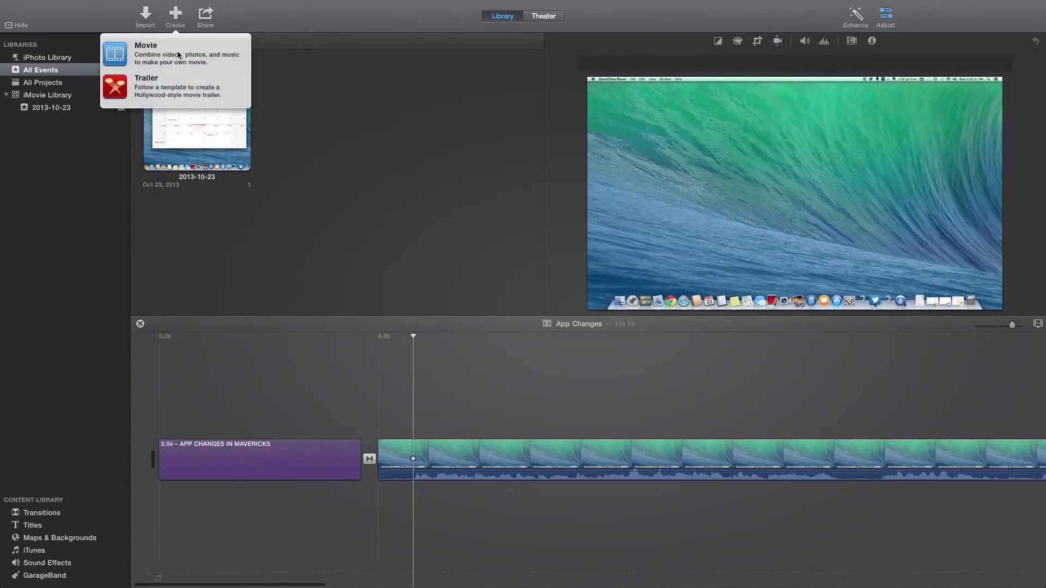
click(175, 20)
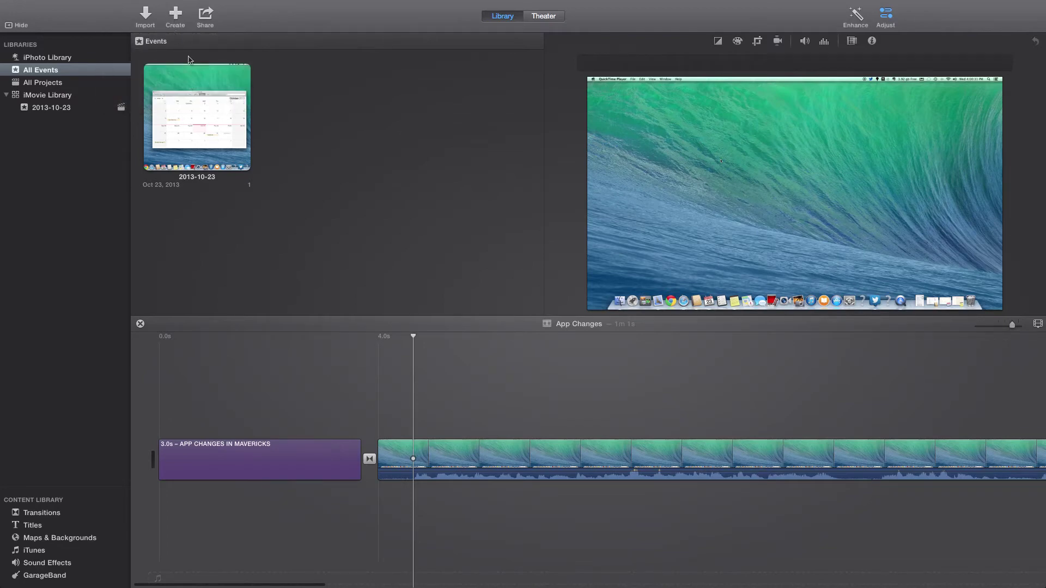
click(68, 112)
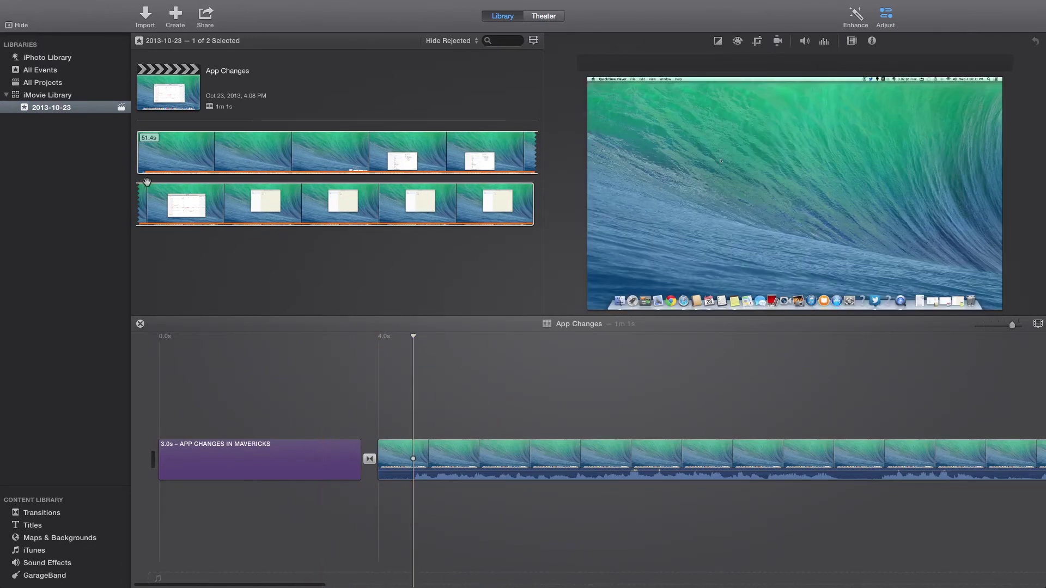
Step: Add a trial Line title over the video clip, delete it again, and play the project
click(60, 536)
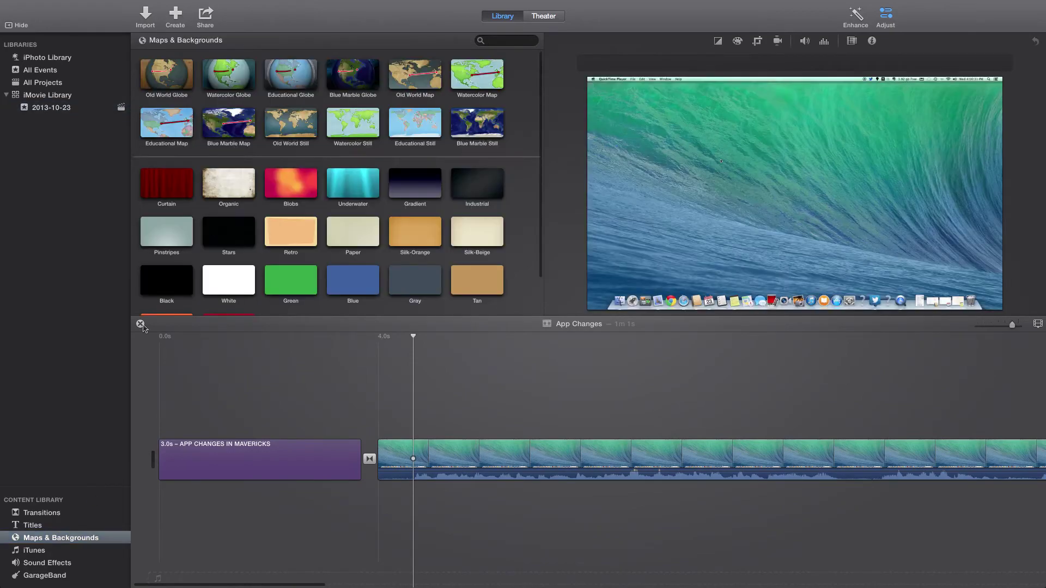
click(55, 525)
drag(289, 152, 384, 431)
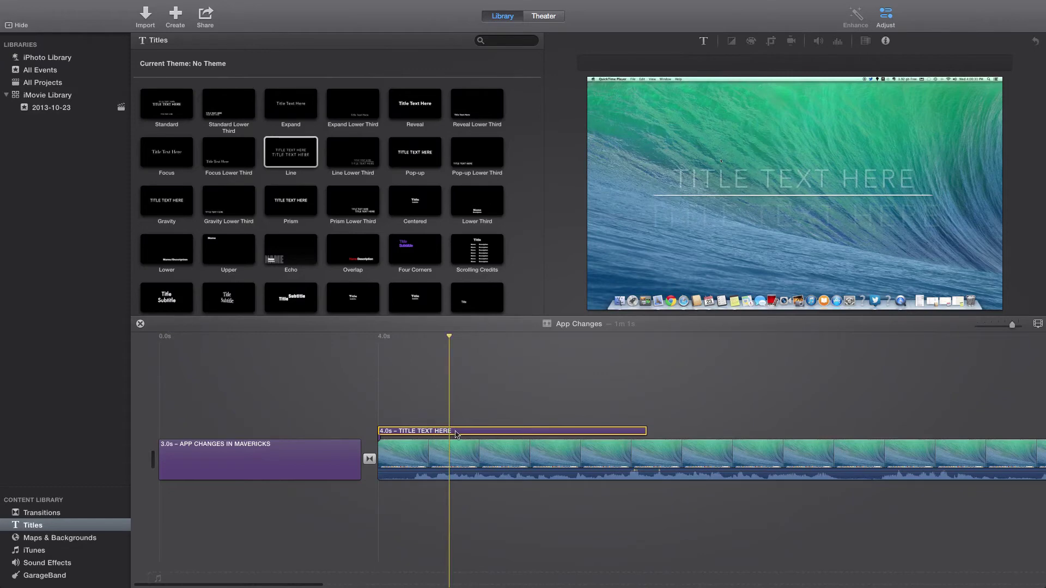
drag(461, 430, 436, 426)
key(Delete)
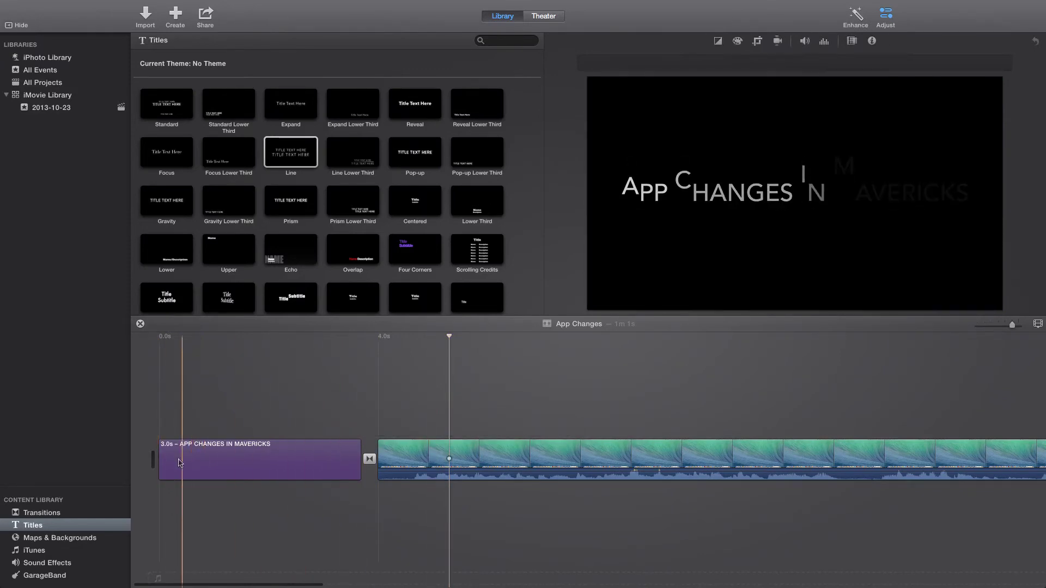
key(space)
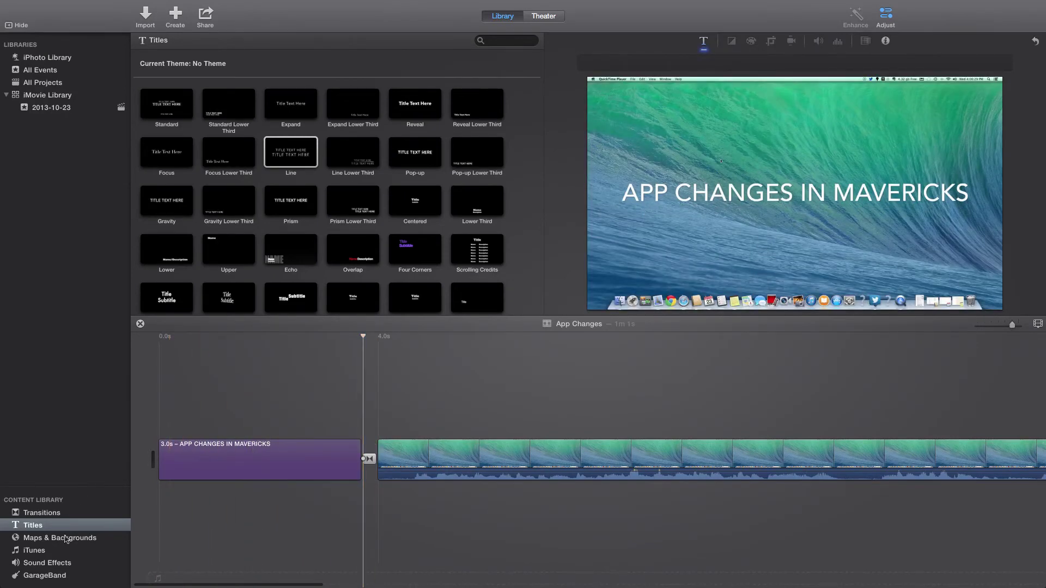
Step: Remove and restore the transition between the opening title and wave clip, replaying each version
click(73, 514)
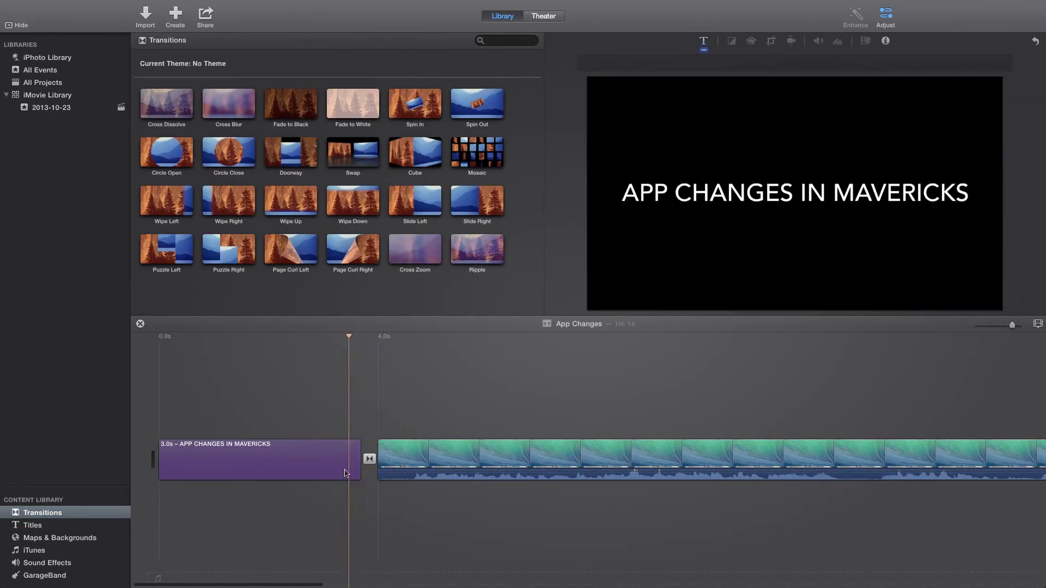
key(space)
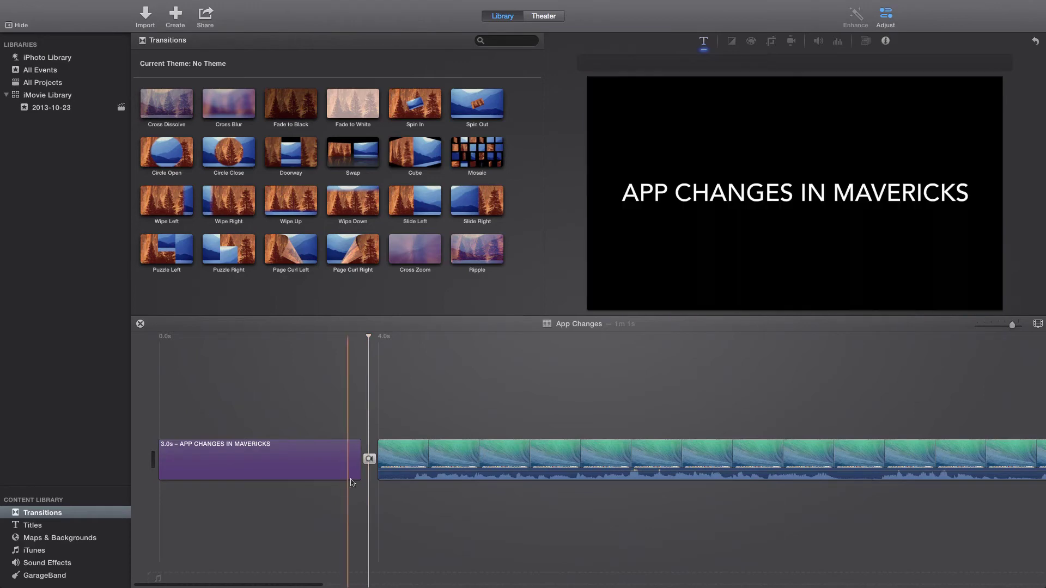
drag(370, 459, 210, 370)
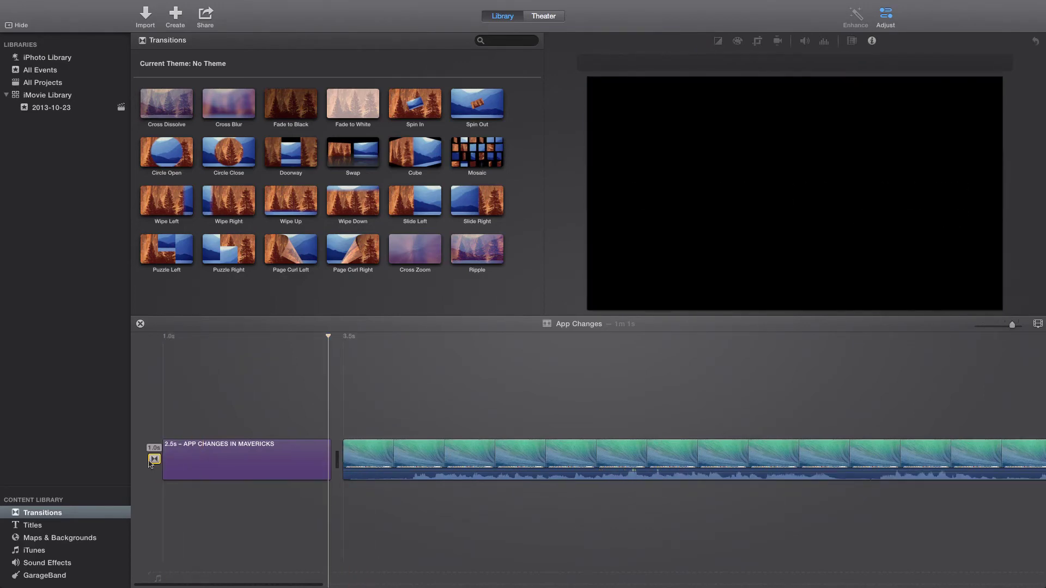
key(space)
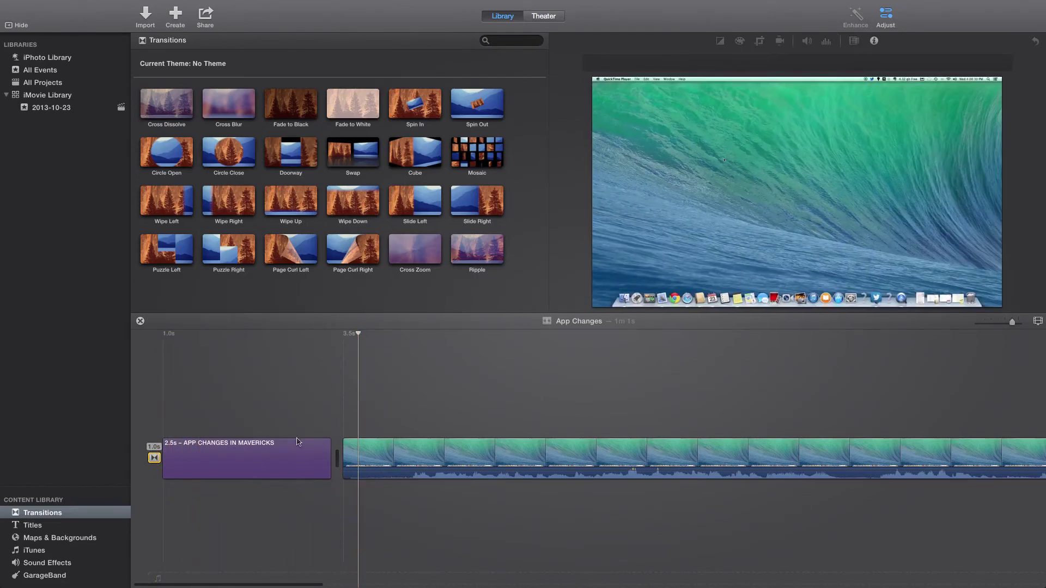
drag(162, 456, 338, 455)
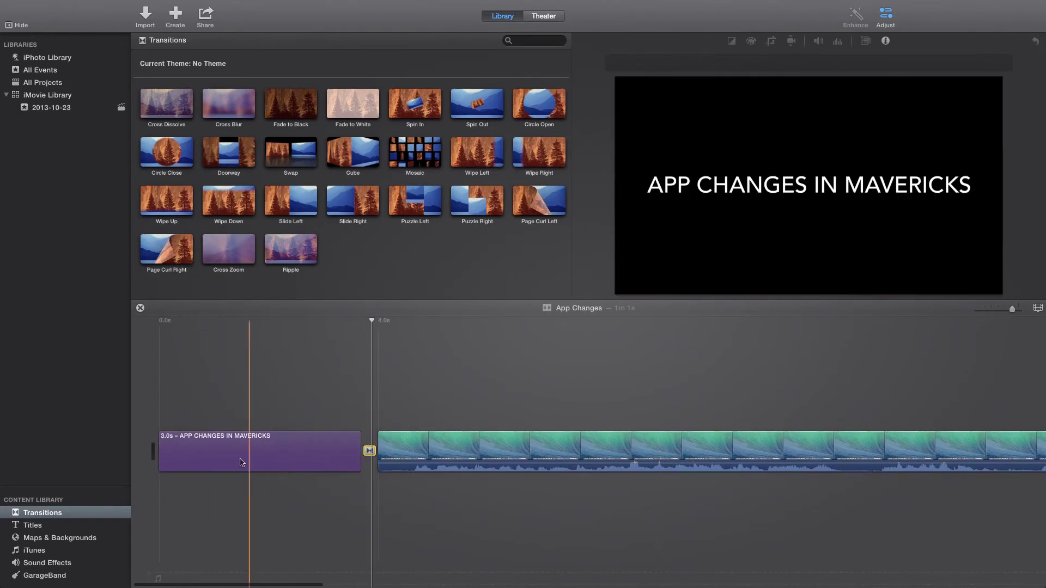
key(space)
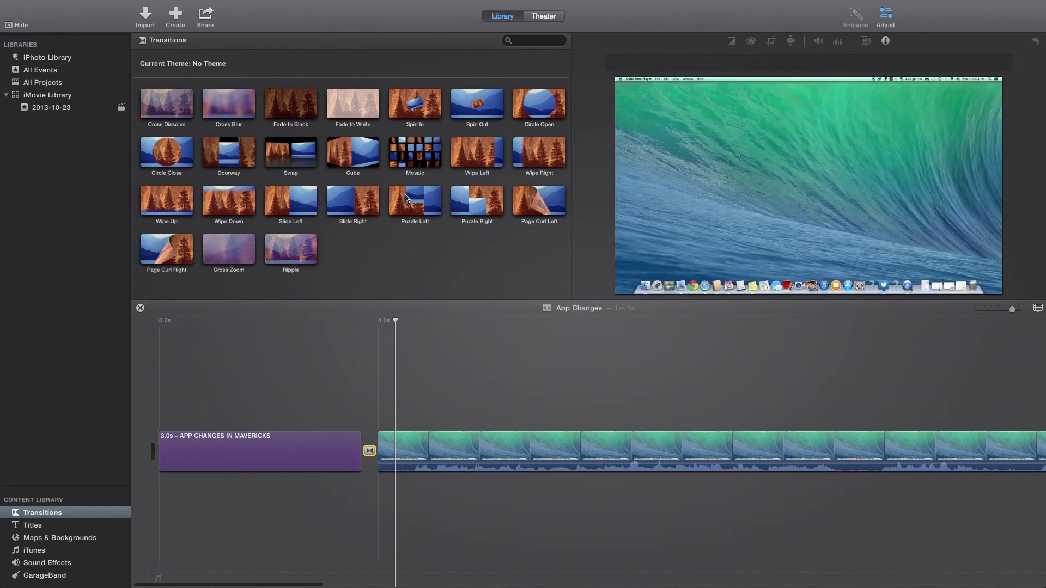
click(269, 433)
Step: Open the APP CHANGES IN MAVERICKS title text for editing, then finish editing it
double_click(726, 188)
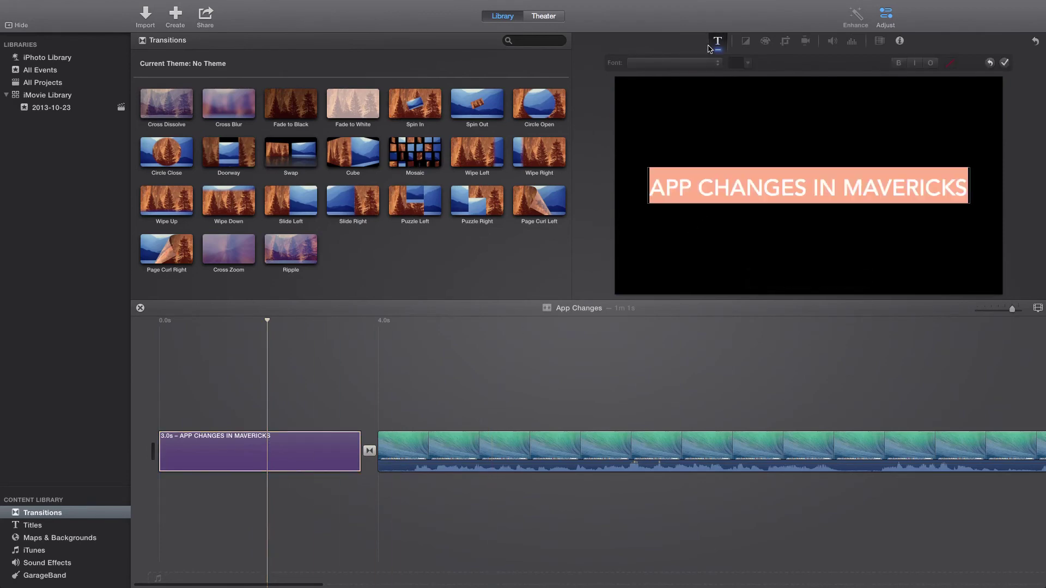
click(718, 50)
click(718, 51)
click(718, 49)
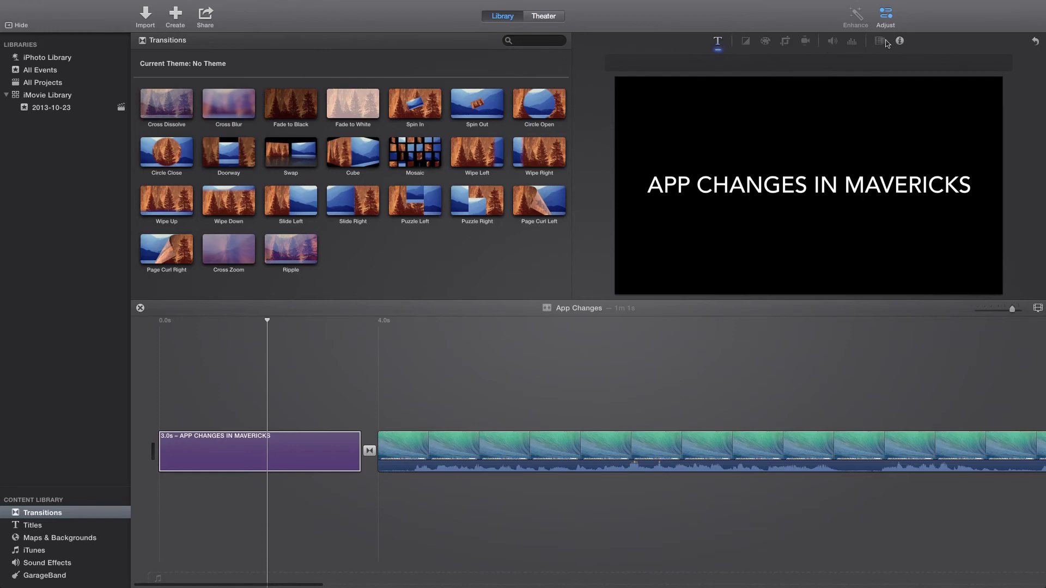
mouse_move(884, 188)
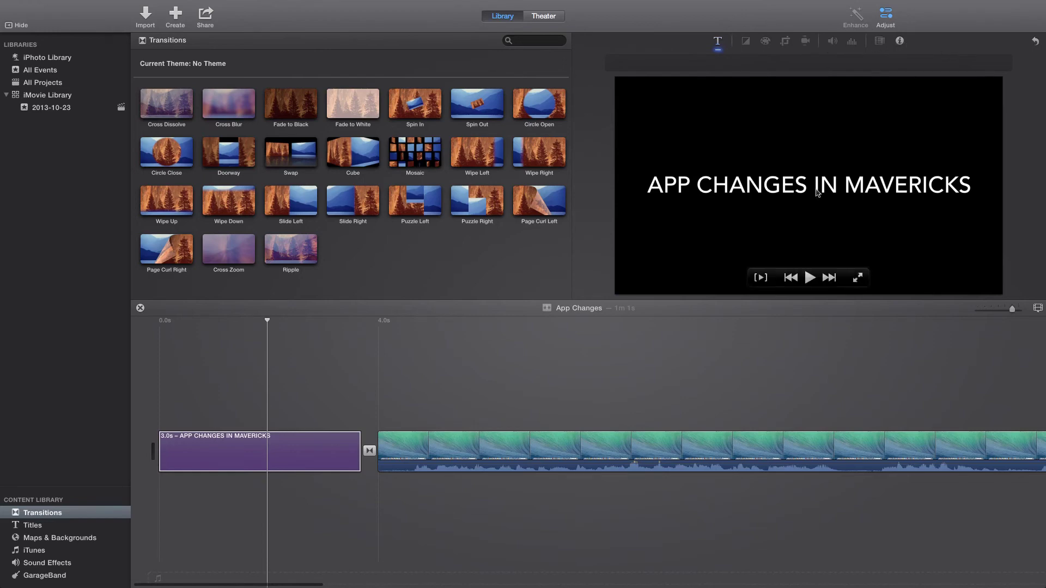
Step: Show the 2013-10-23 event, scroll the timeline to its end, and list Maps & Backgrounds
click(51, 109)
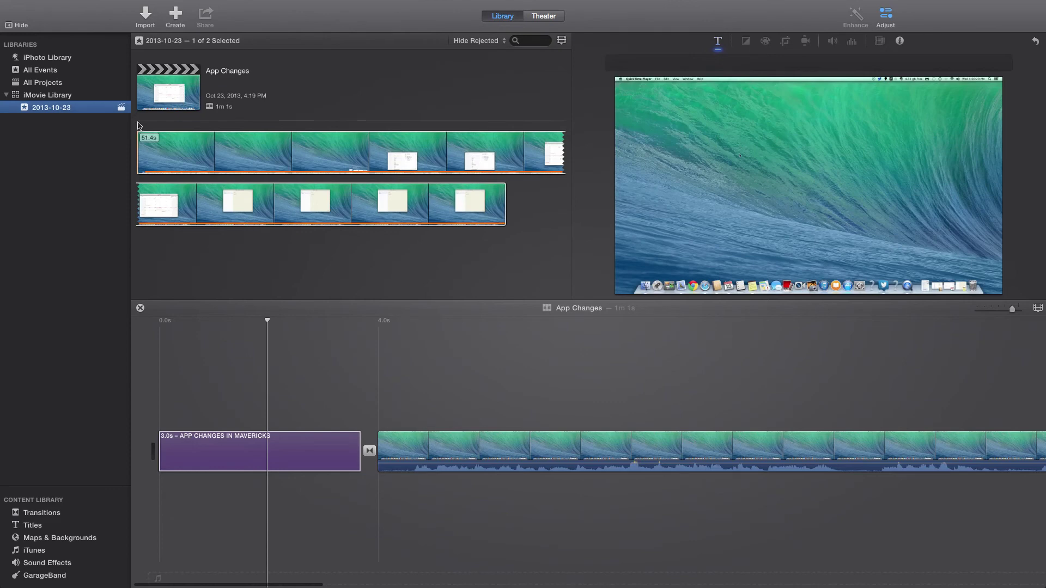
scroll(510, 365, right, 8)
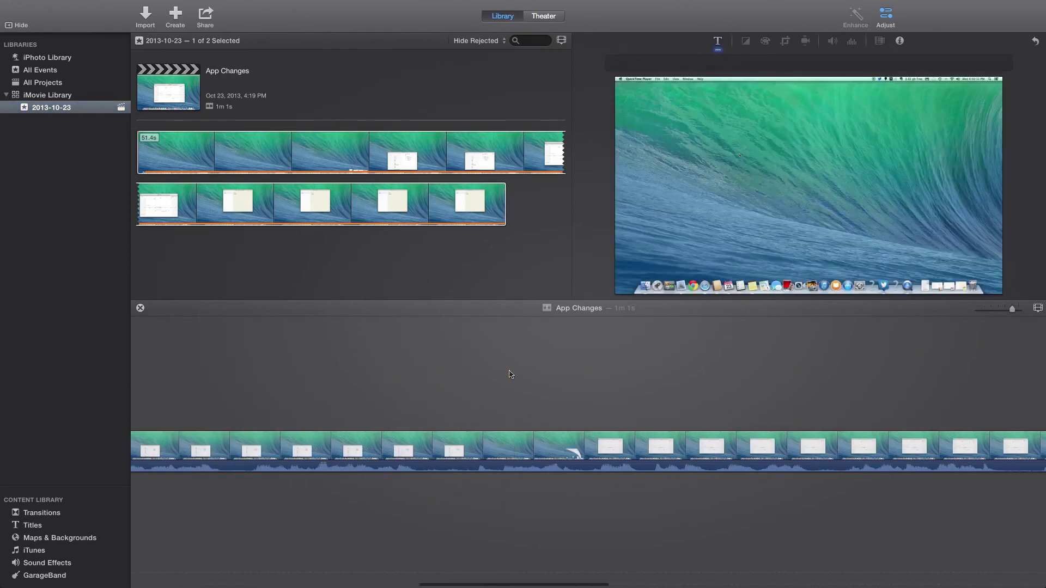
scroll(510, 374, right, 5)
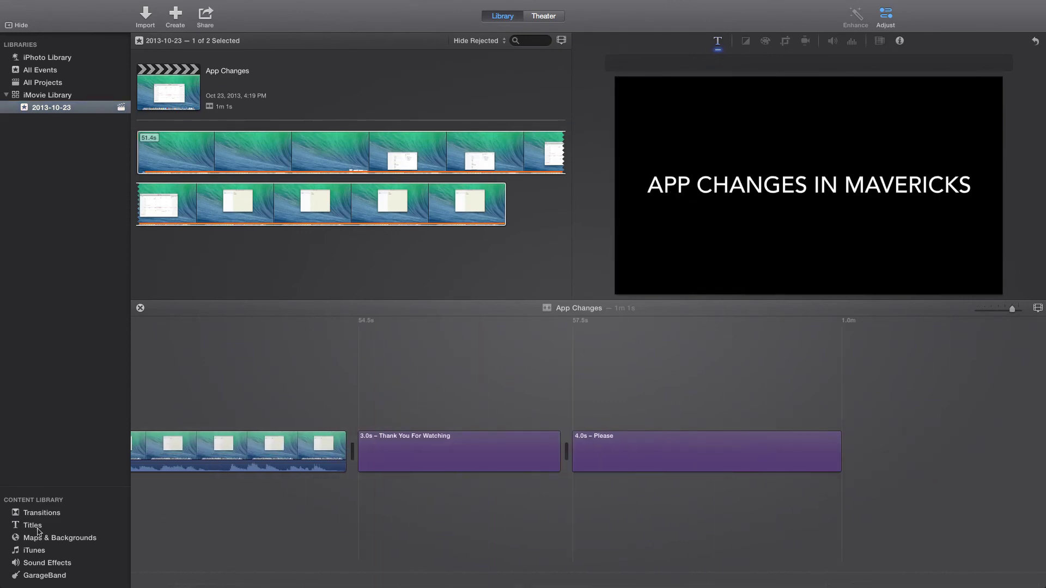
click(47, 539)
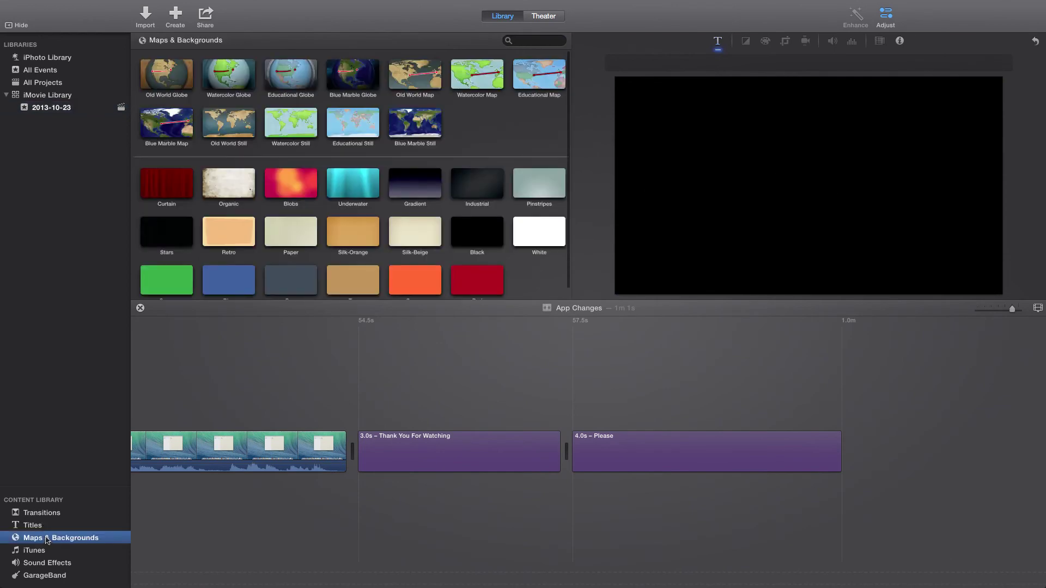
Step: Check the Thank You For Watching clip's options and try the Industrial background on it
scroll(163, 276, down, 1)
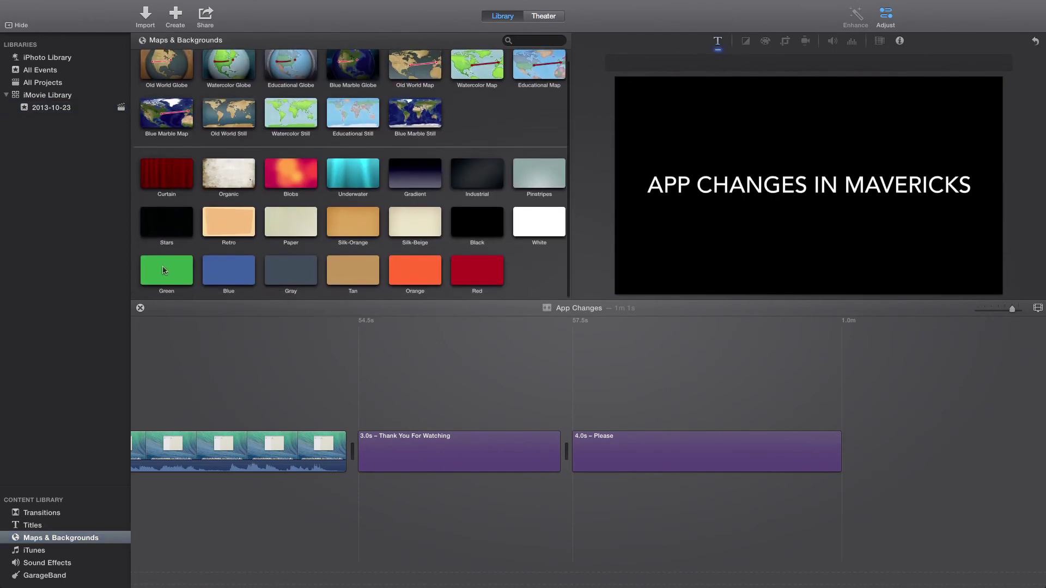
right_click(395, 448)
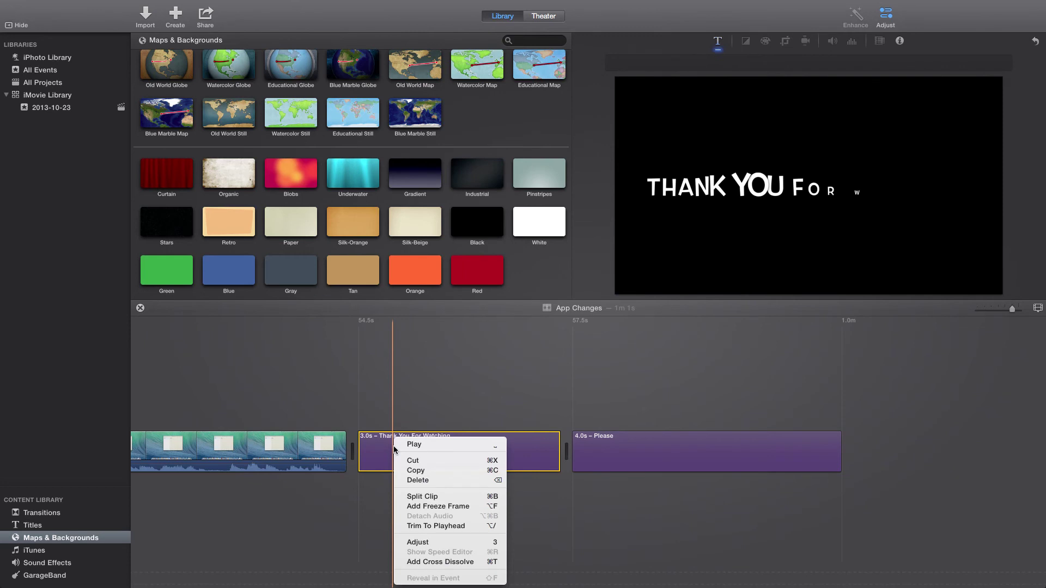
click(355, 418)
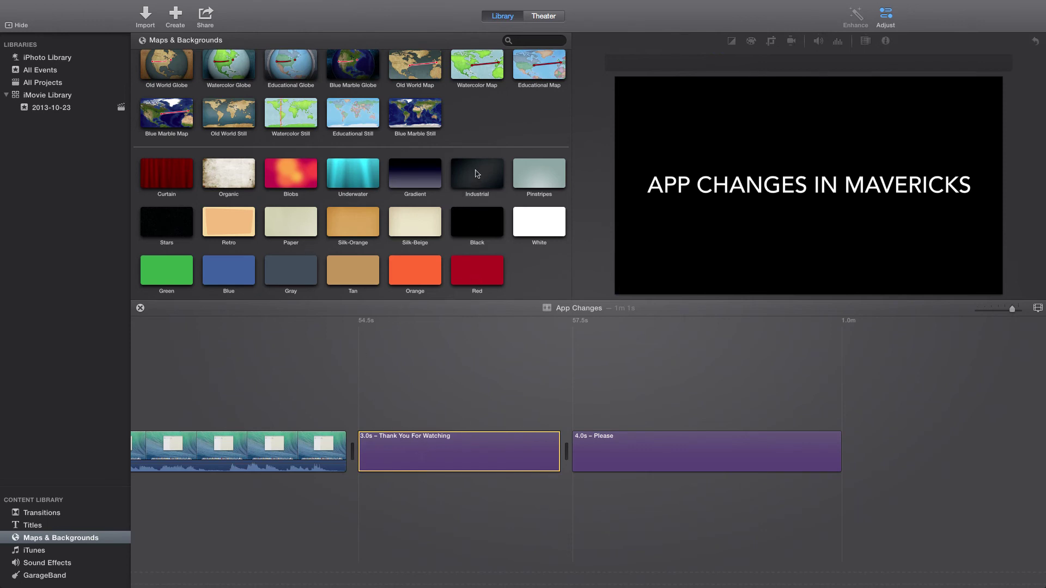
click(480, 186)
drag(479, 186, 474, 456)
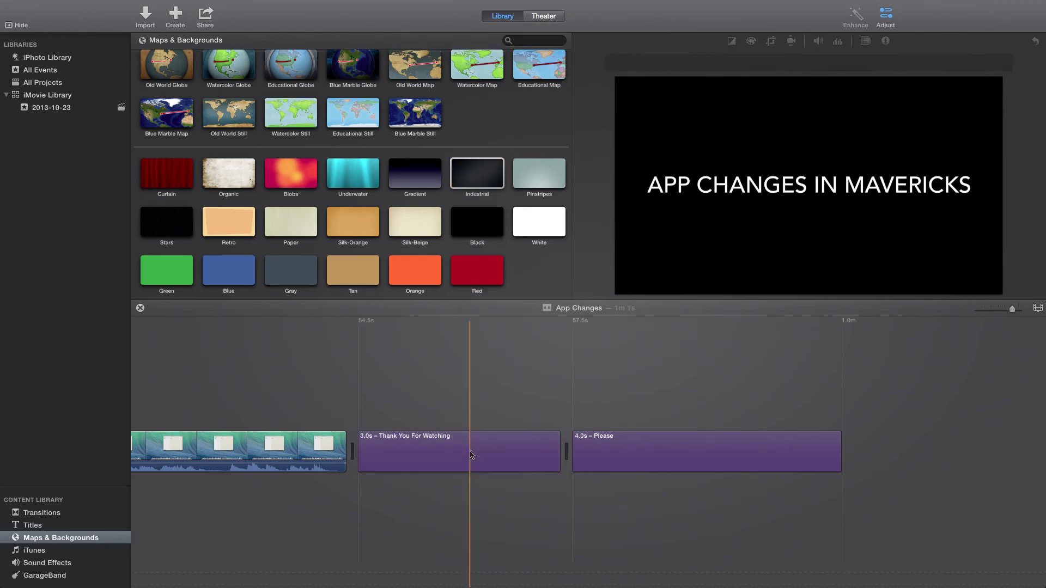
Step: Replace Thank You For Watching with the Gradient background and play the new clip
drag(417, 183, 460, 451)
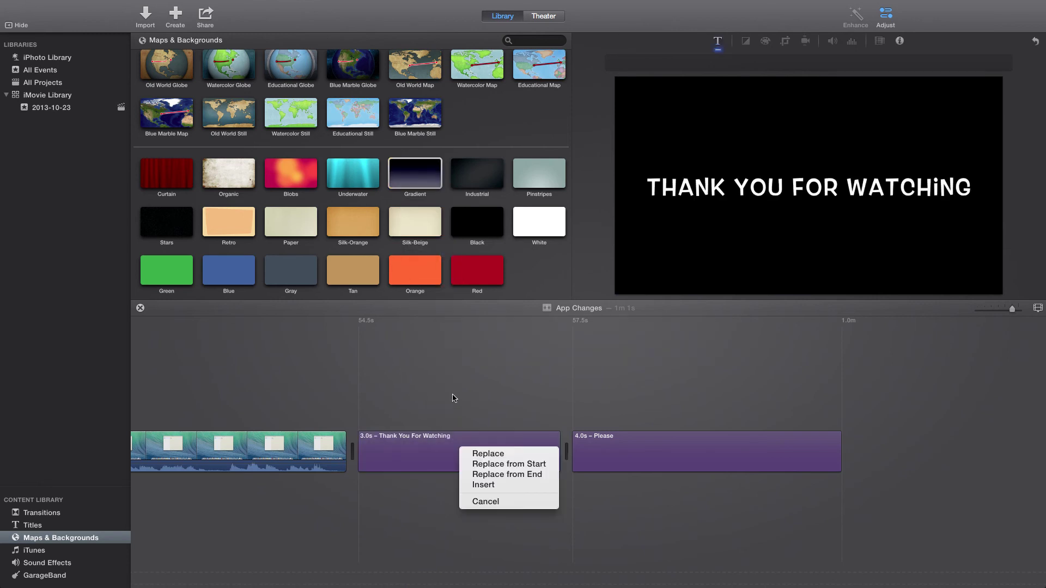
click(463, 452)
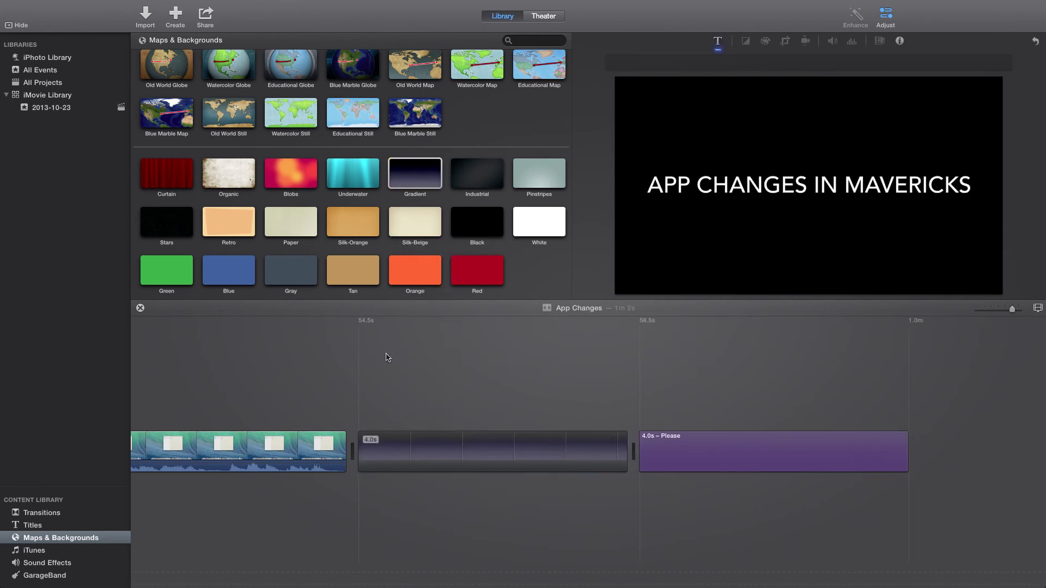
key(space)
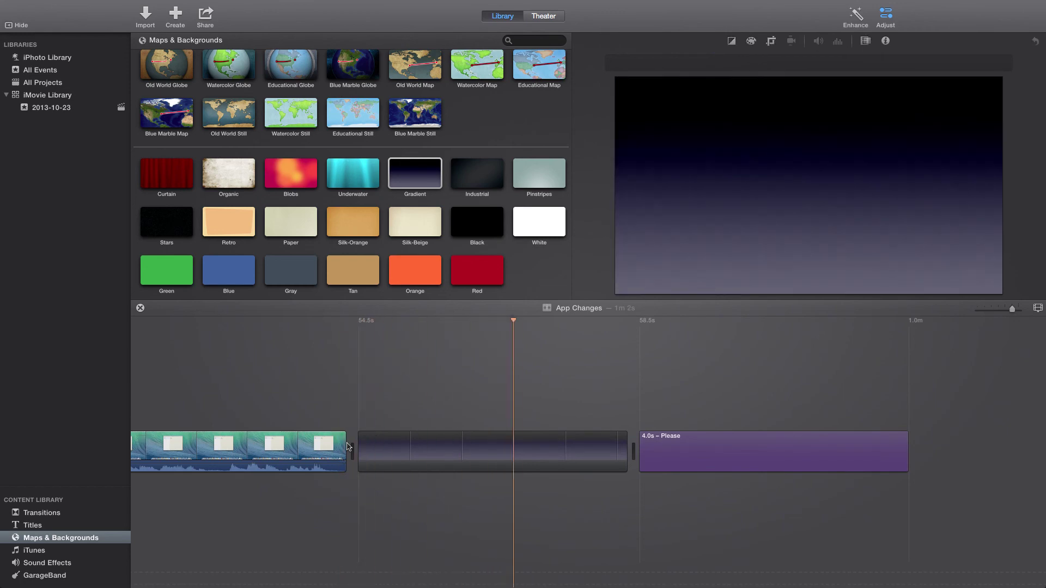
key(space)
click(479, 455)
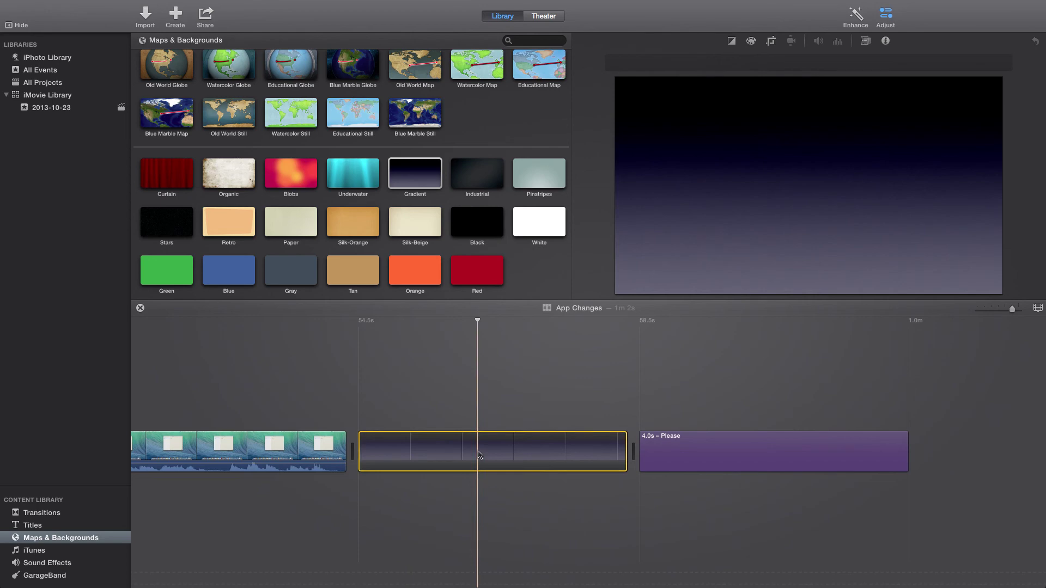
key(space)
mouse_move(1019, 145)
Step: Show the 2013-10-23 event, scroll the timeline back to 0.0s, and exit full screen
click(49, 108)
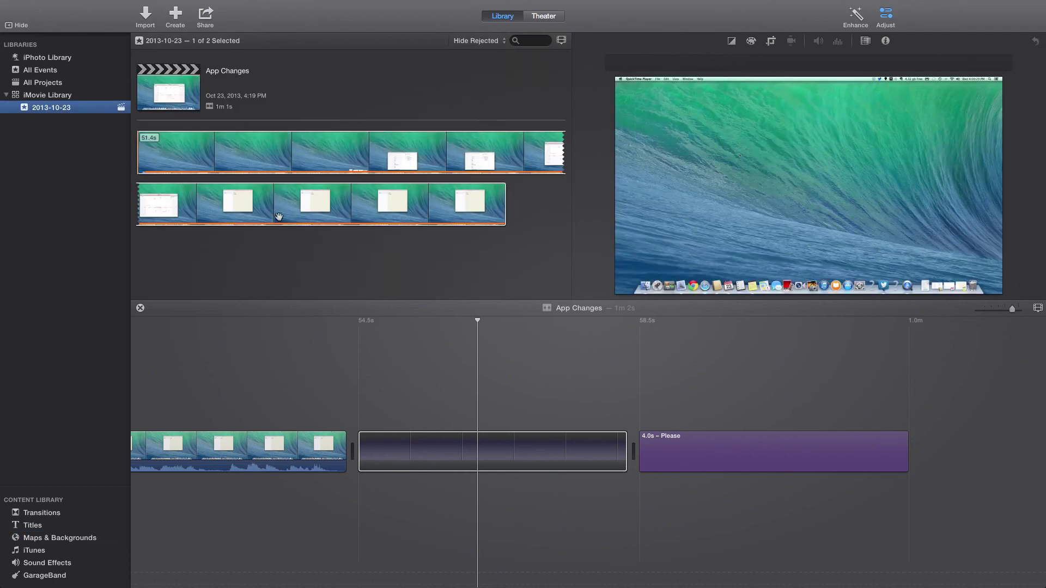
scroll(279, 375, left, 10)
scroll(279, 375, left, 5)
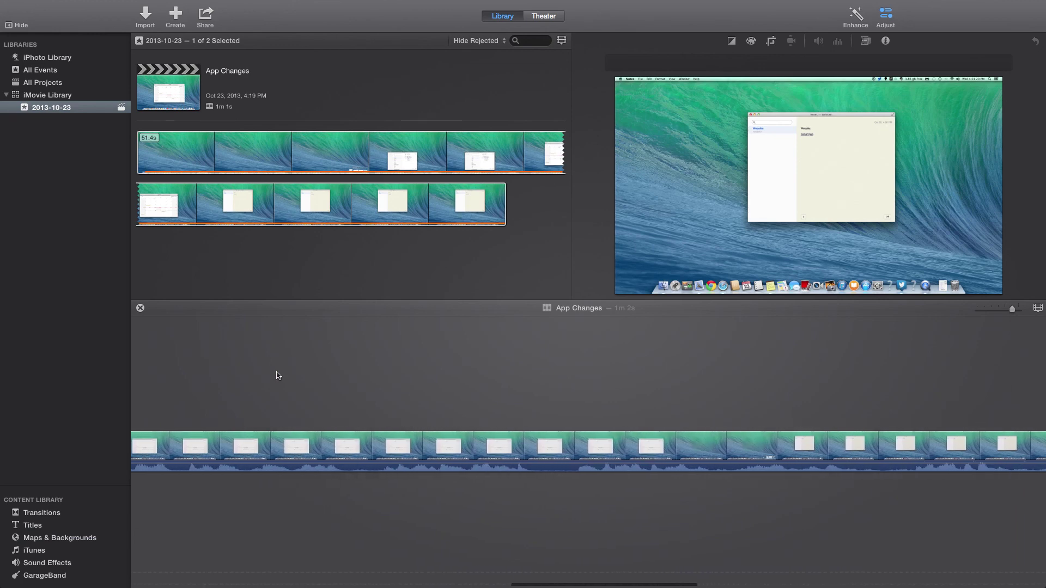
scroll(279, 375, left, 2)
scroll(278, 375, left, 10)
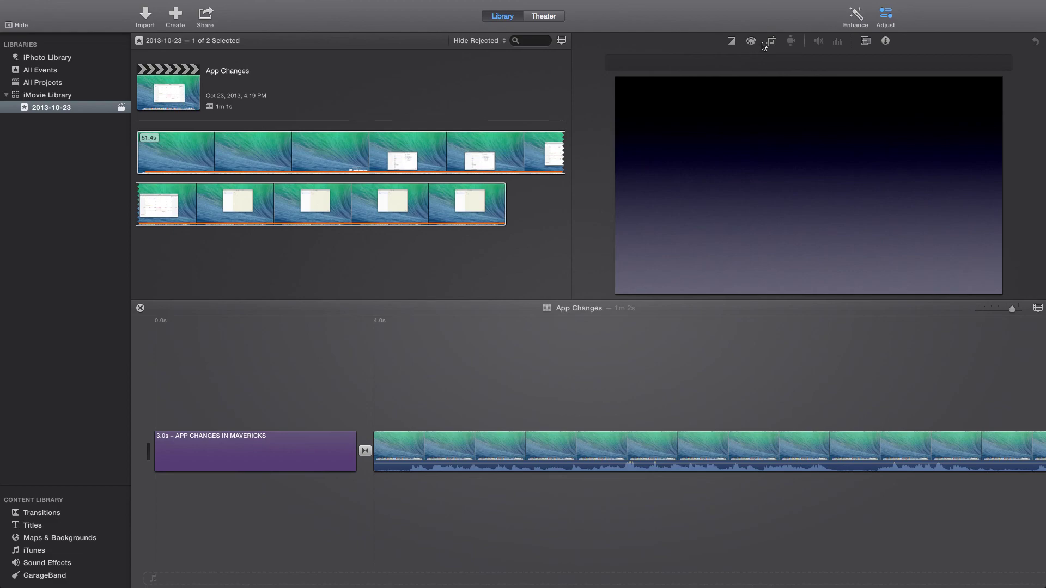
key(ctrl+super+f)
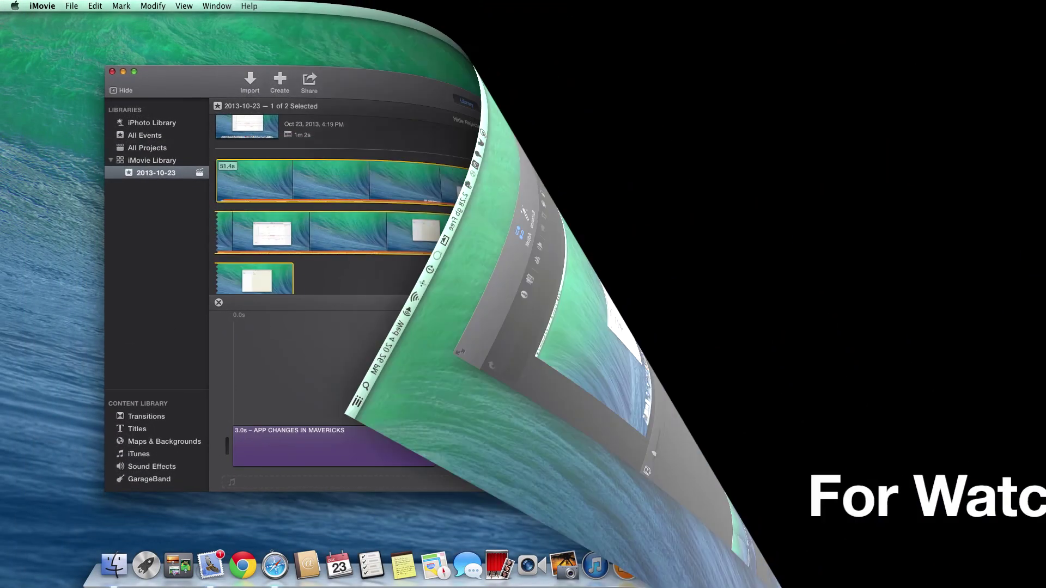